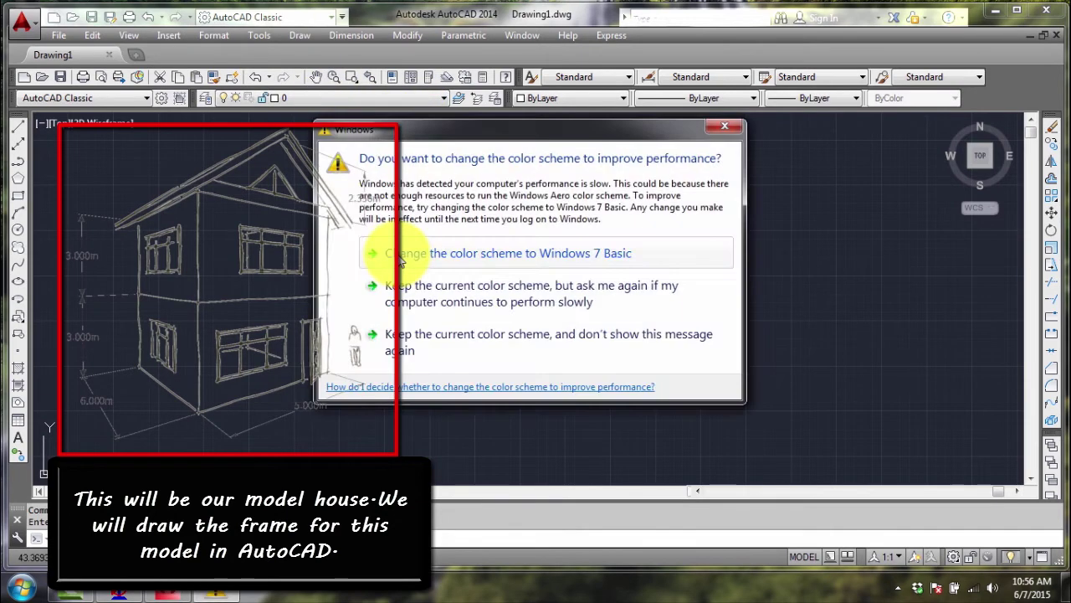
Dismiss the Windows color scheme message and draw a horizontal line 5 units long as the base edge of the floor plan.
left_click(736, 126)
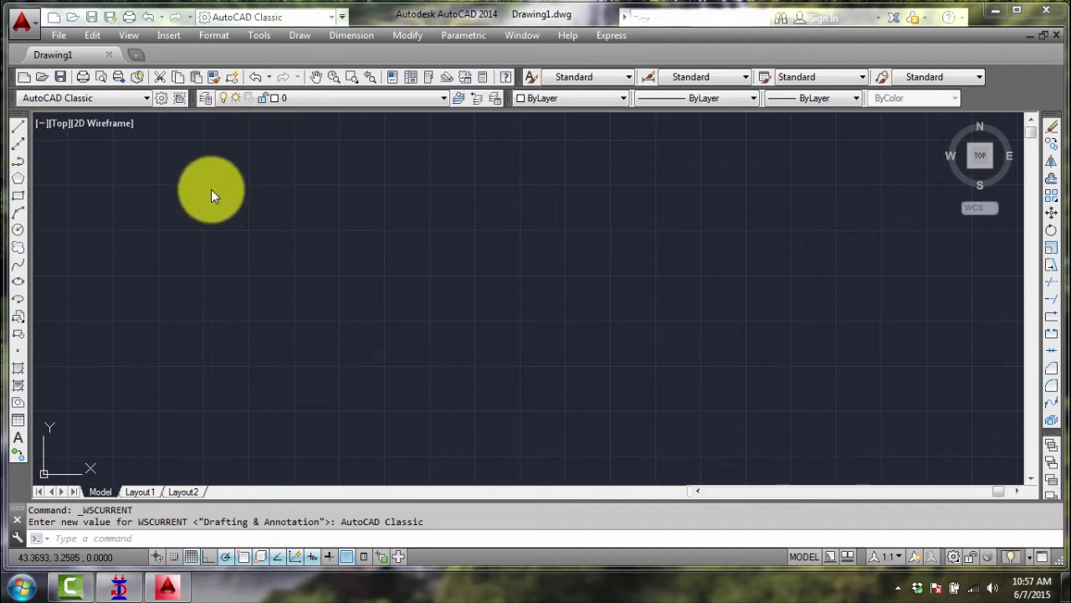
left_click(299, 35)
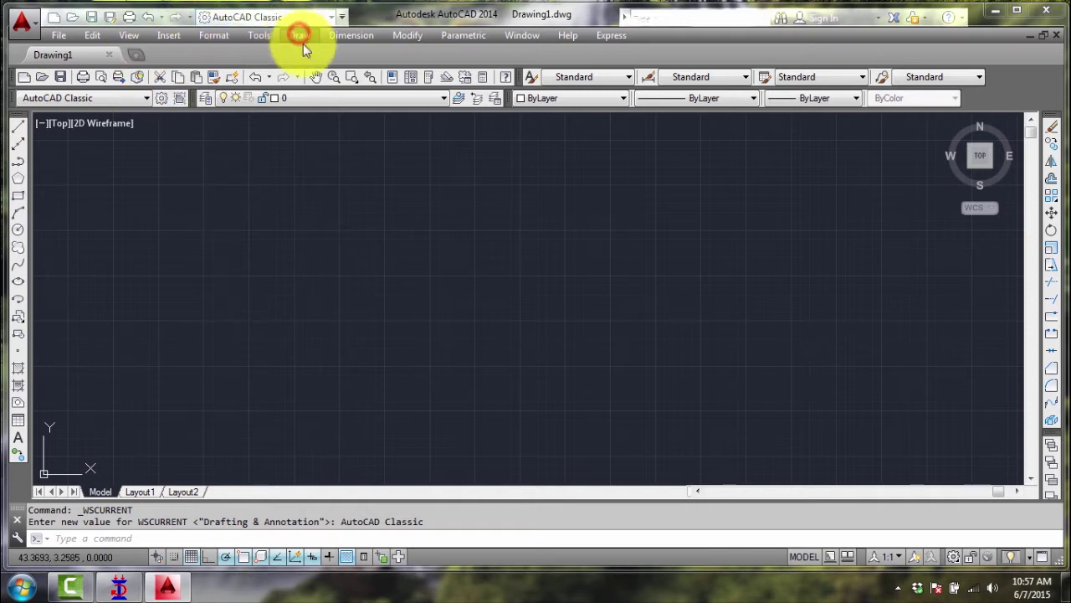
left_click(307, 33)
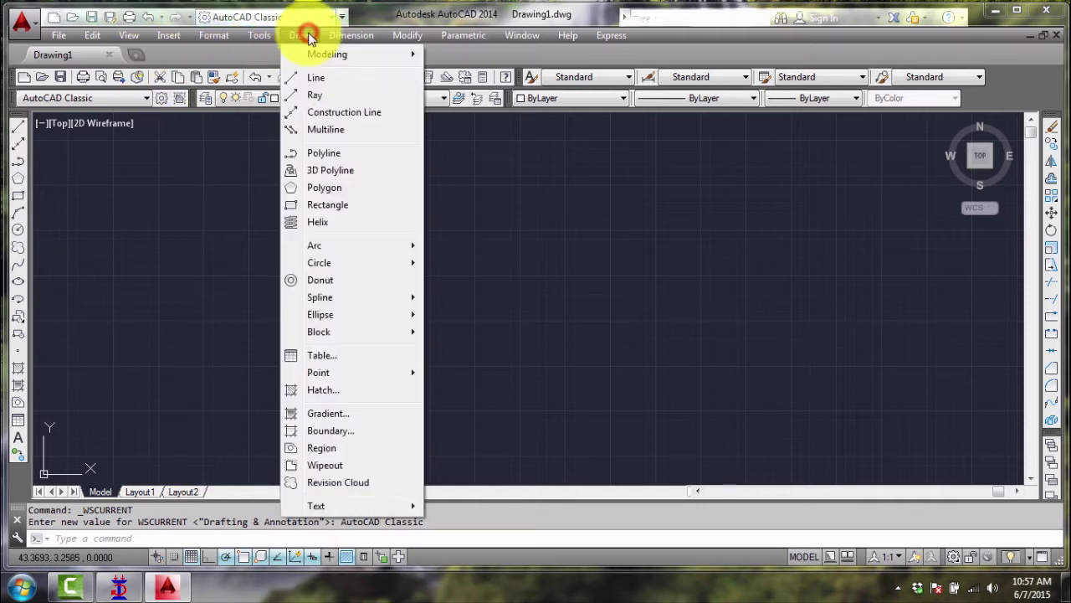
left_click(324, 77)
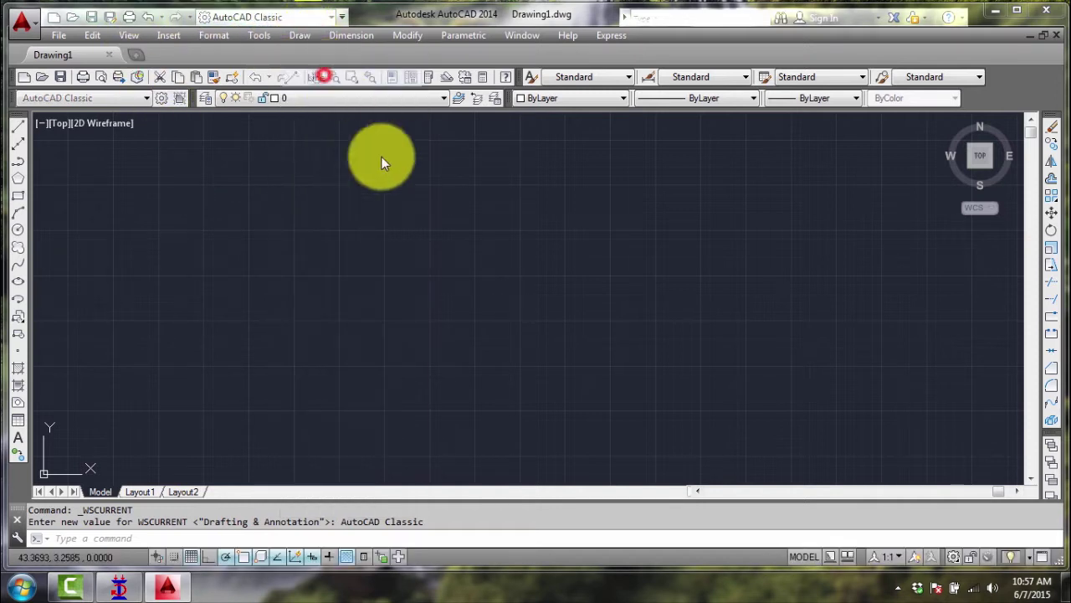
left_click(362, 379)
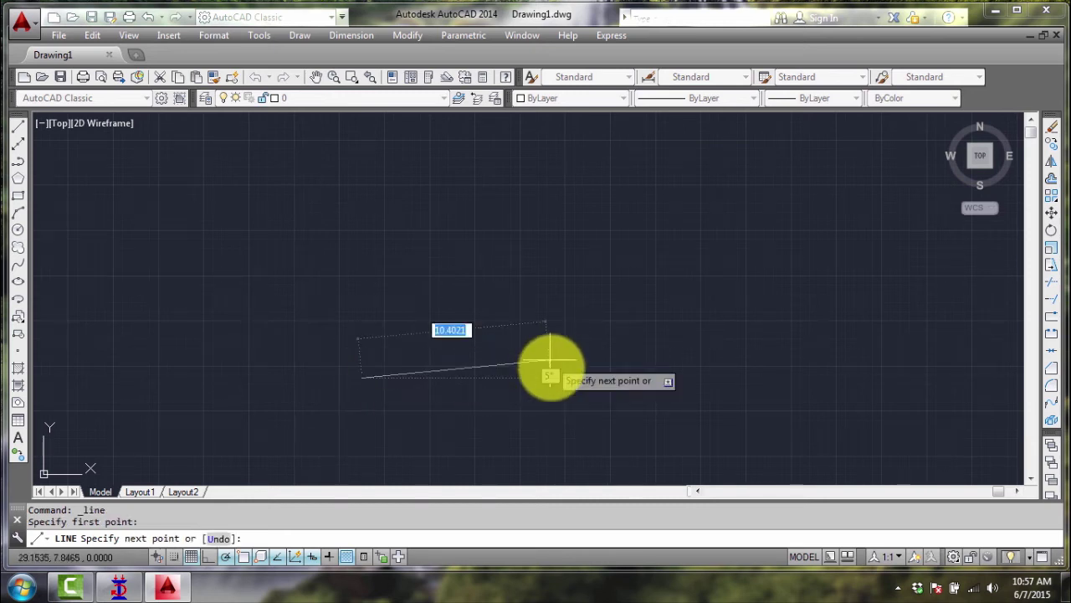
type("5")
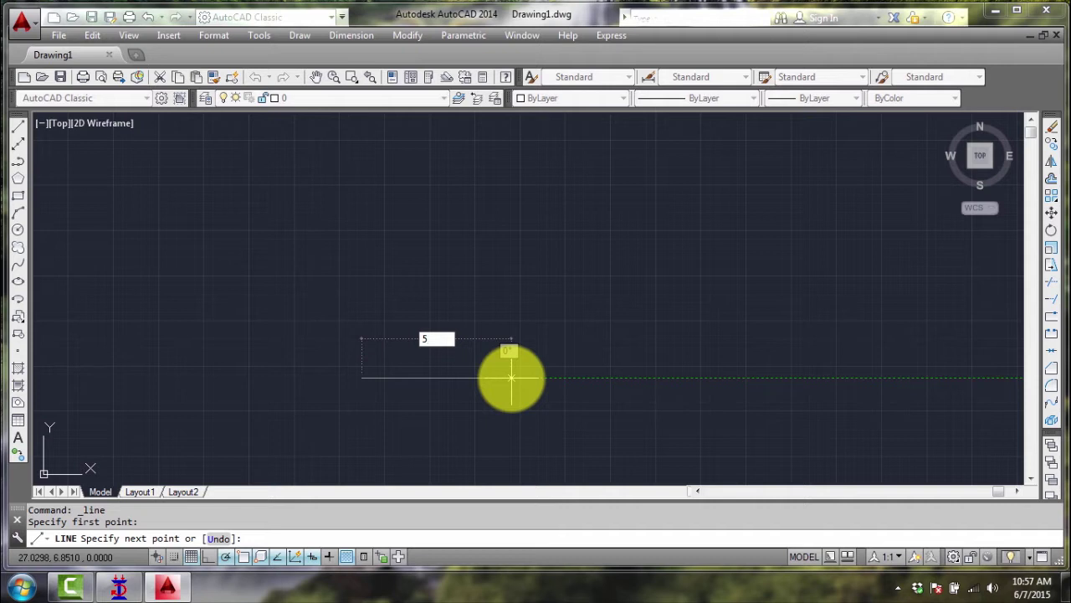
key("Return")
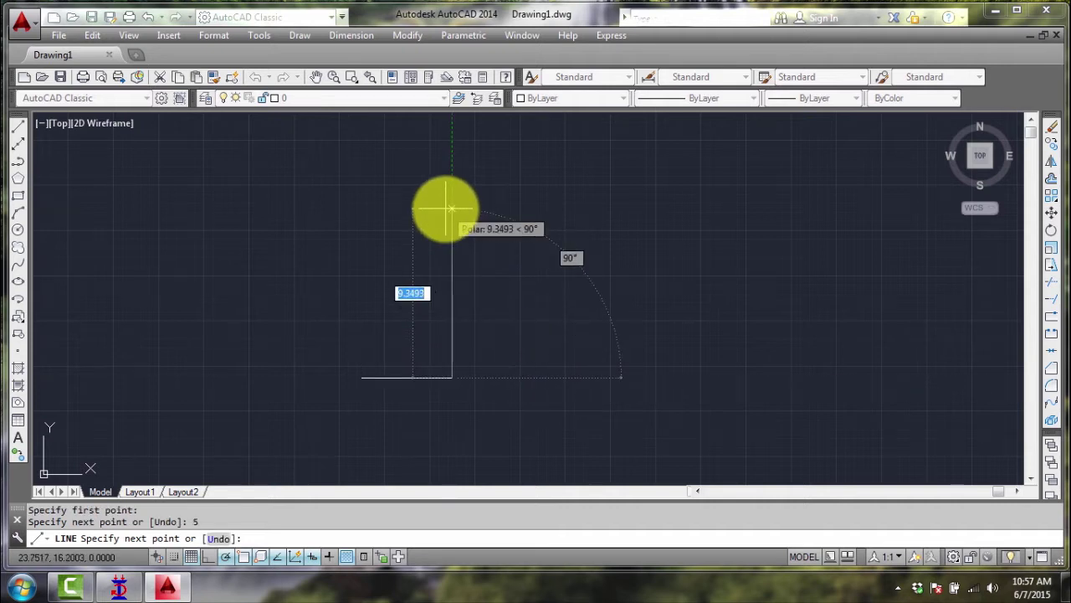
Continue the line straight up from the base edge's right end with two consecutive 3-unit segments.
type("6")
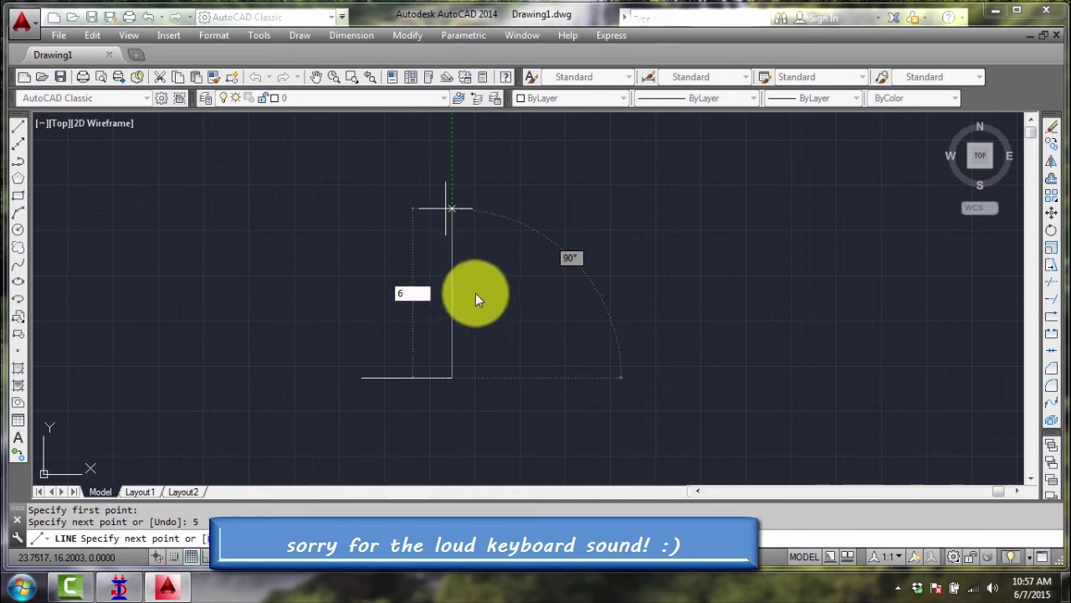
key("BackSpace")
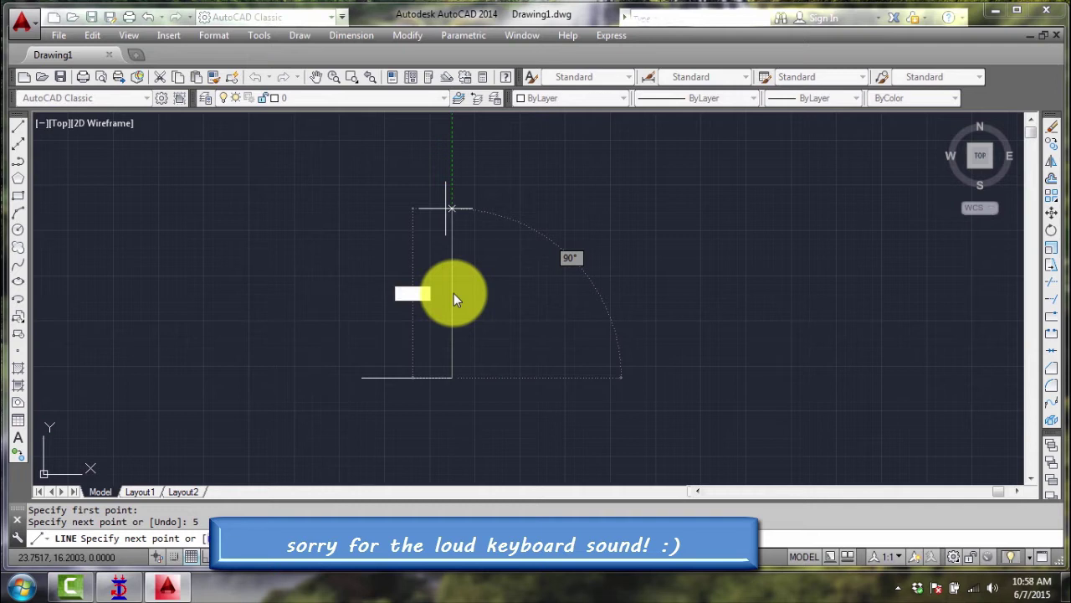
type("3")
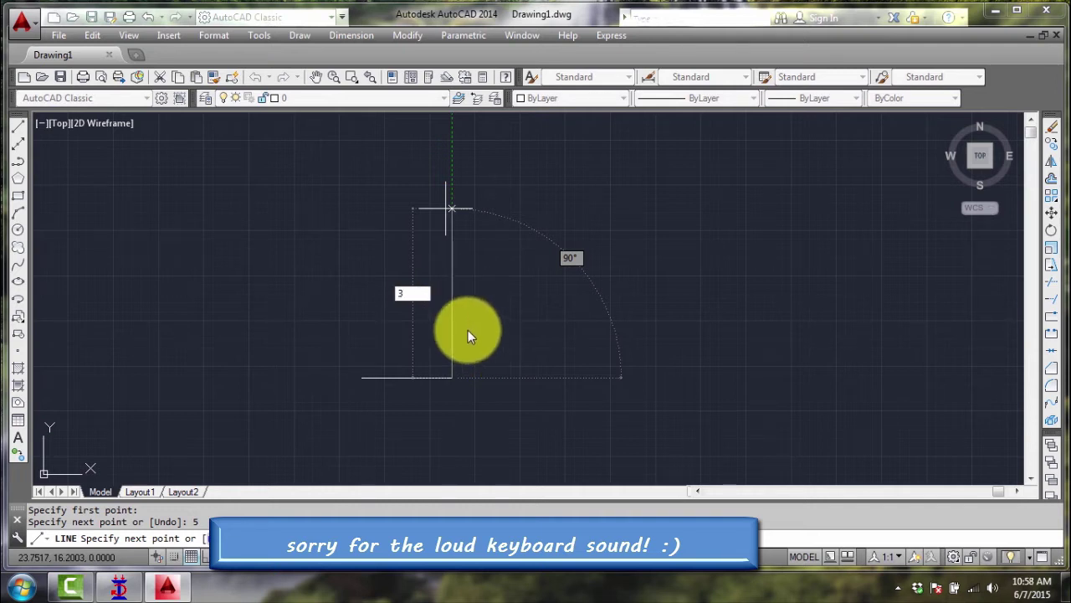
key("Return")
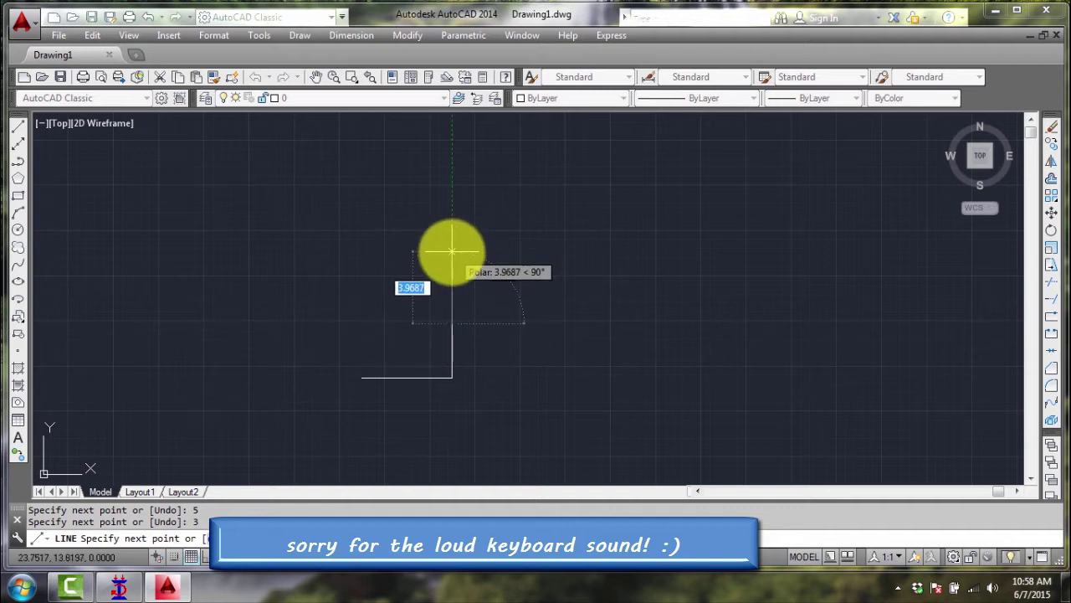
type("3")
key("Return")
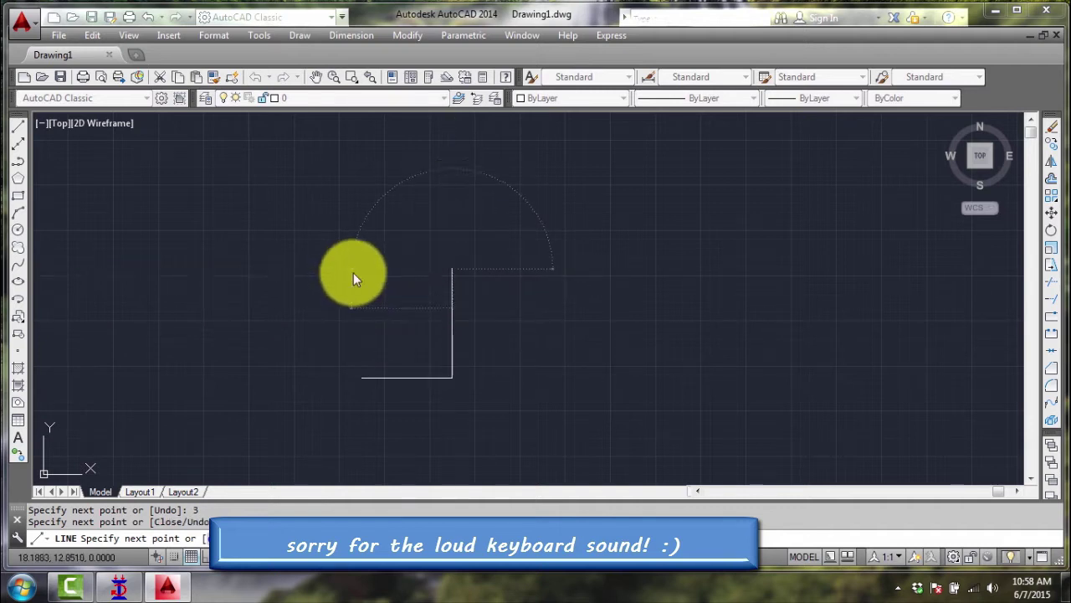
Close the rectangle with a 5-unit segment to the left and two 3-unit segments down to the starting corner.
type("5")
key("Return")
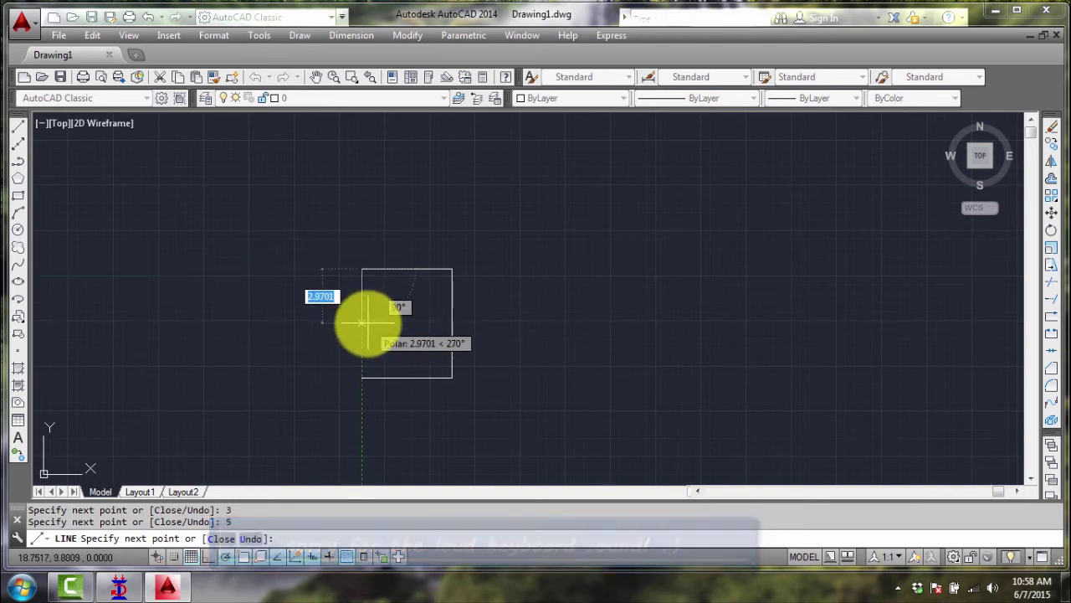
type("3")
key("Return")
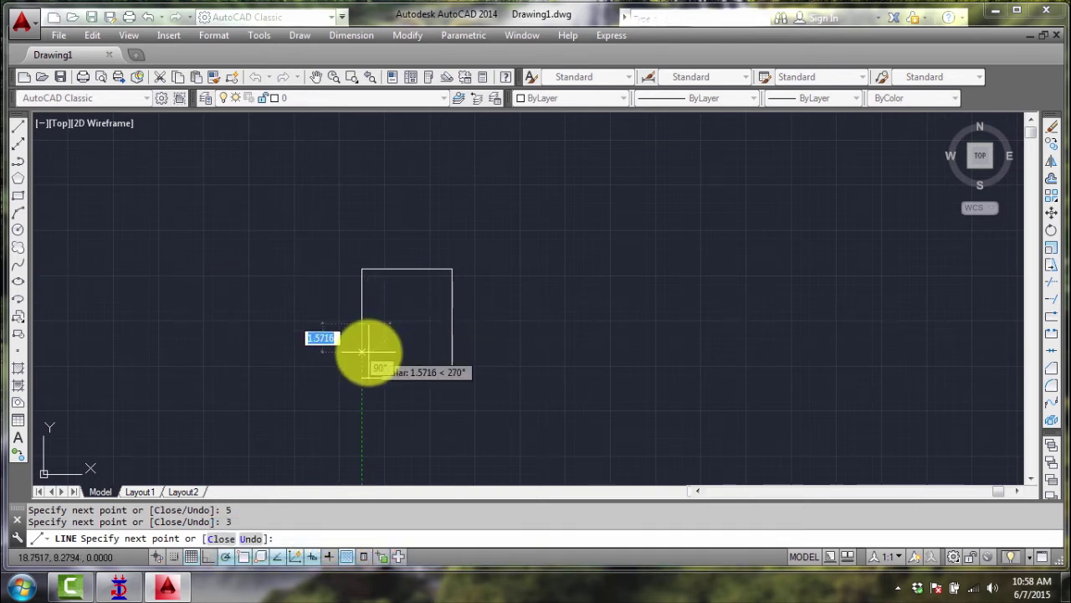
type("3")
key("Return")
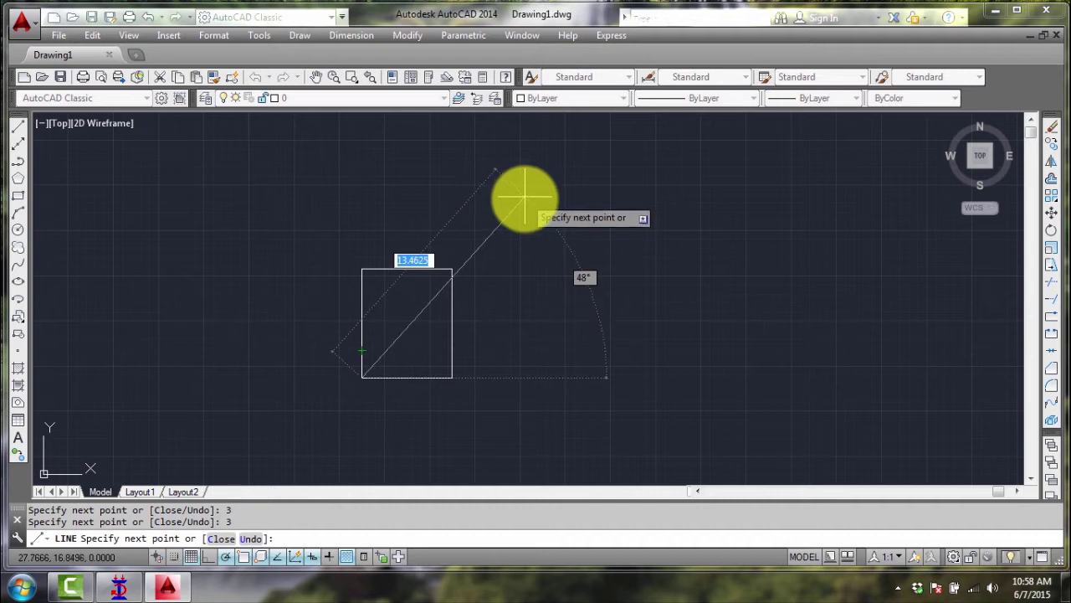
key("Return")
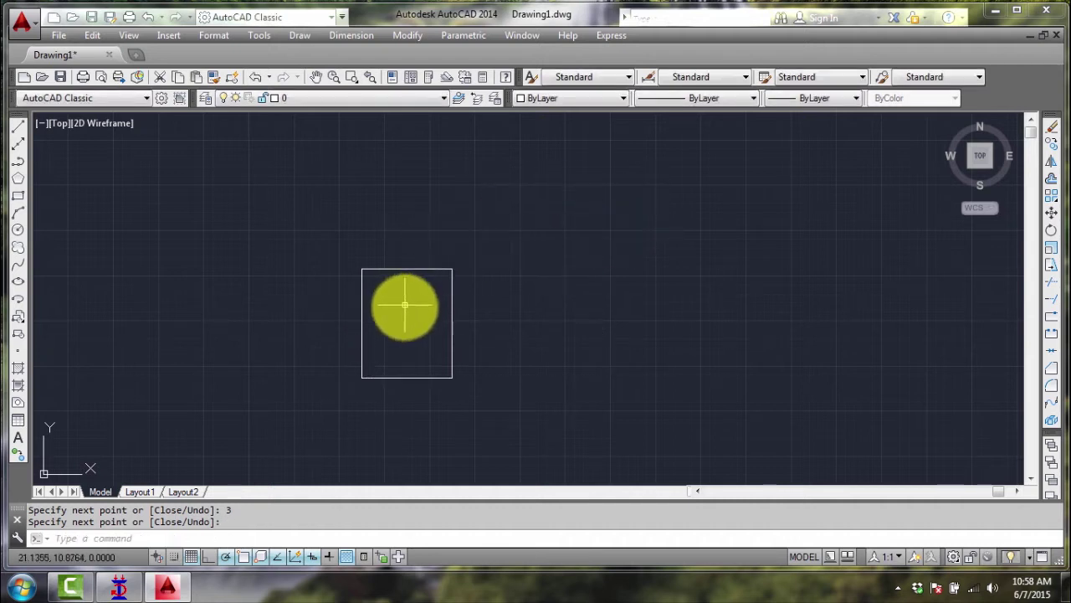
Draw a horizontal line across the middle of the rectangle, connecting the joints of the side segments.
left_click(362, 322)
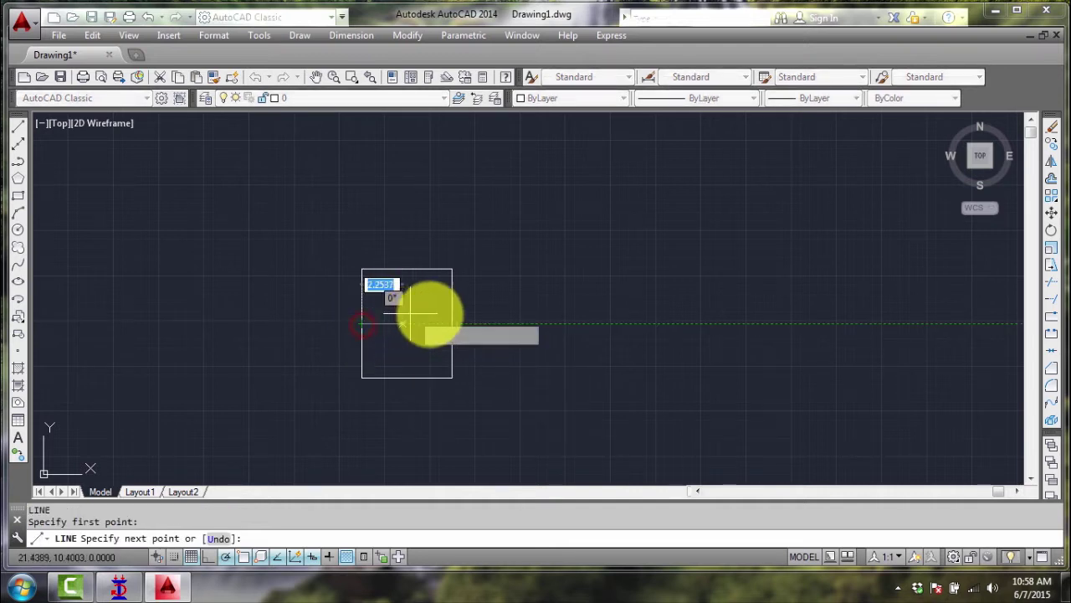
left_click(452, 323)
key("Return")
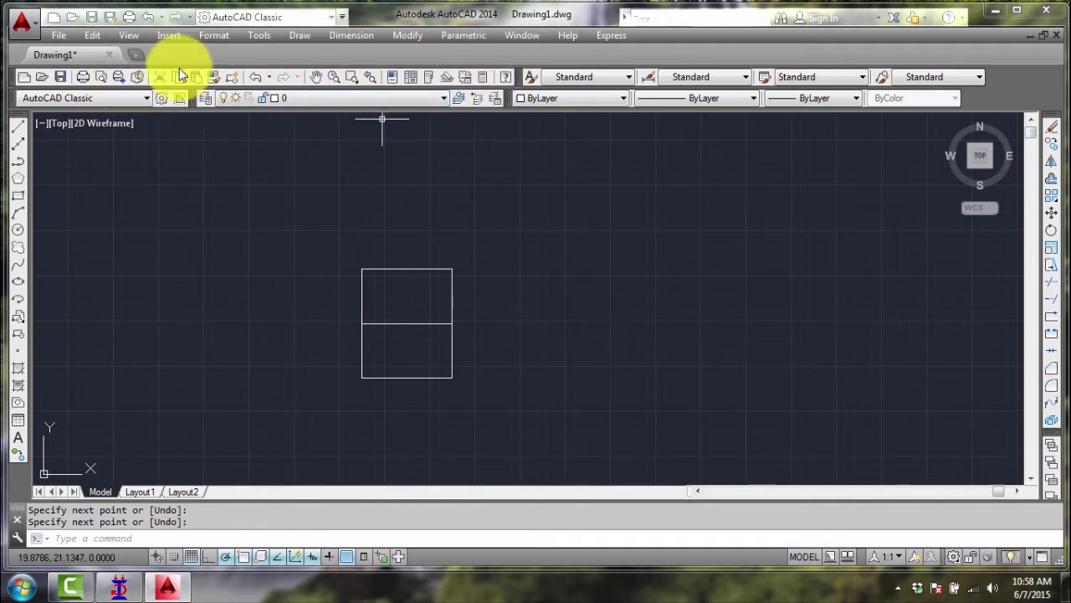
Switch the plan to the SW Isometric view and frame it with free space around it.
left_click(129, 35)
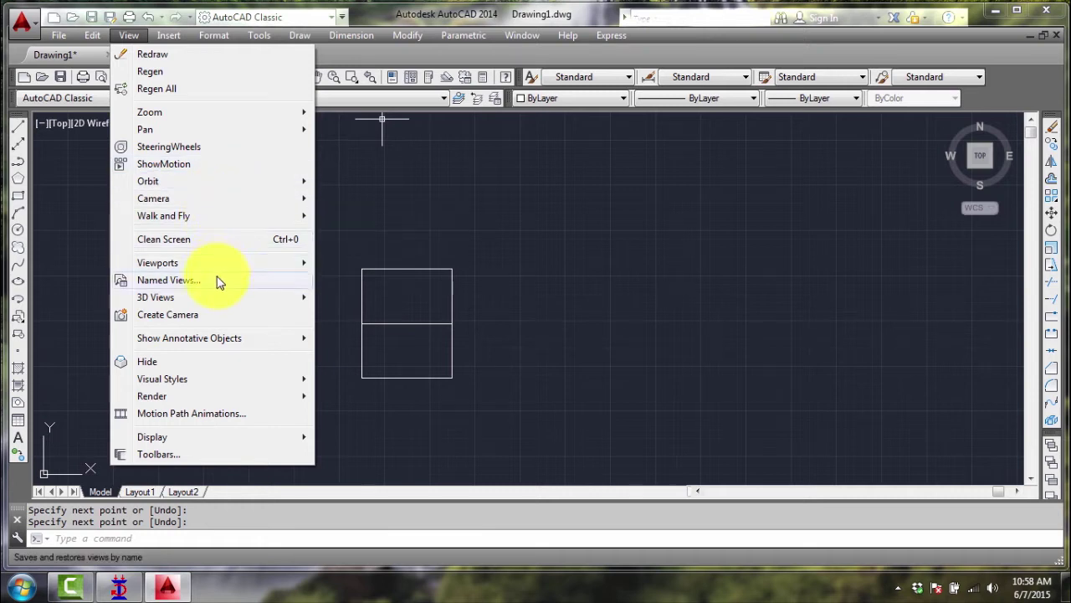
mouse_move(215, 299)
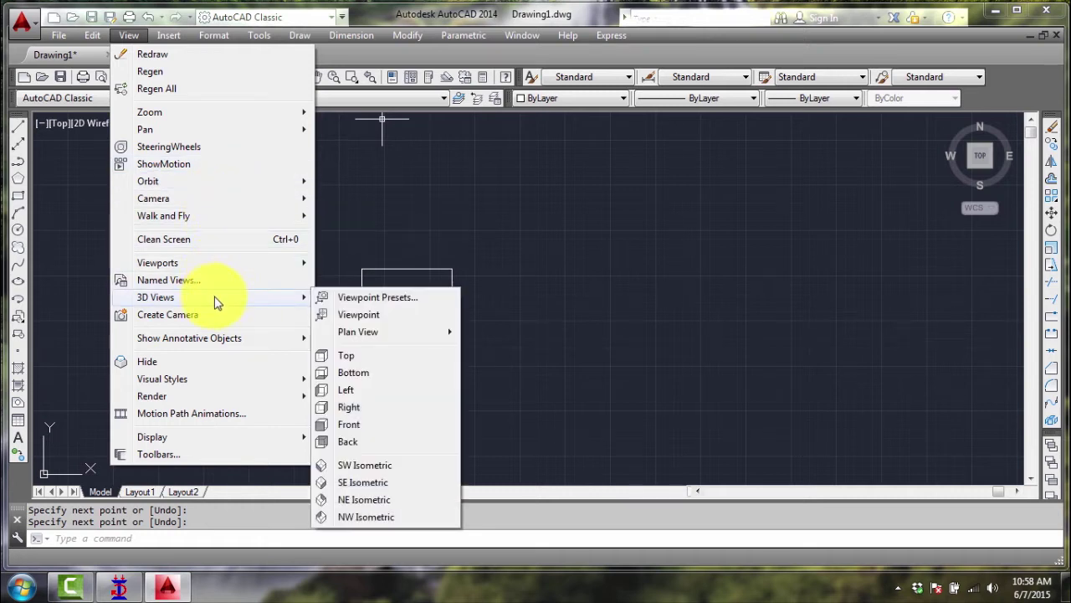
left_click(380, 467)
scroll(478, 327, "down", 4)
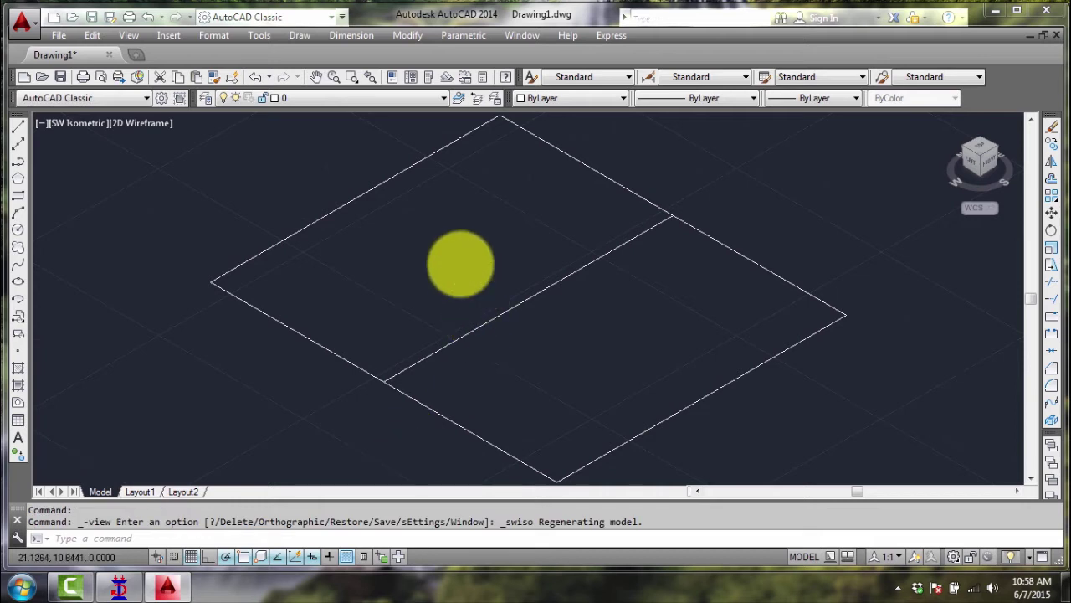
scroll(454, 261, "up", 2)
scroll(406, 243, "up", 1)
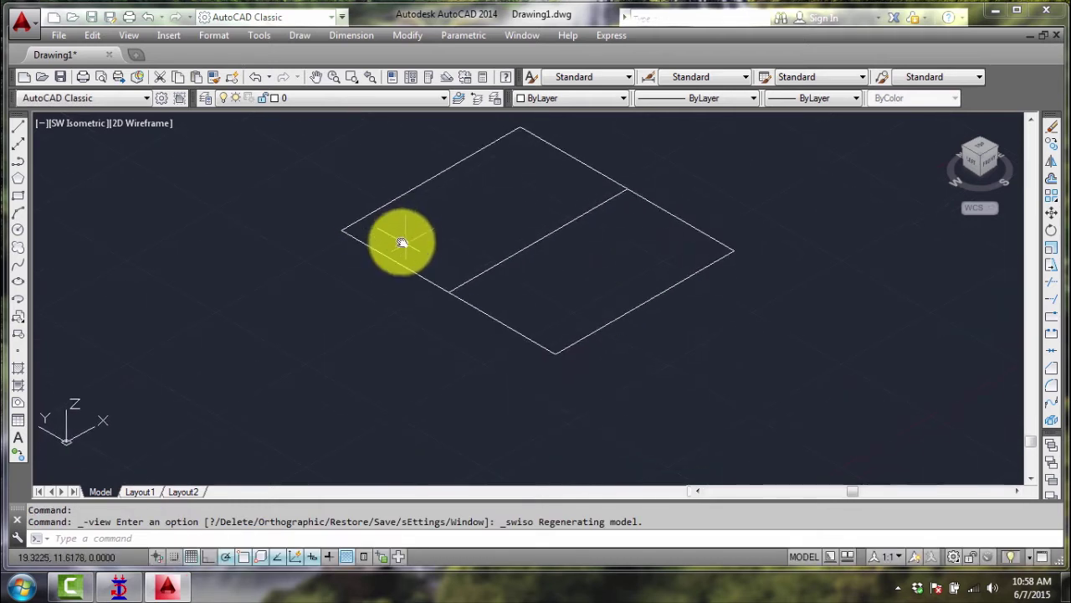
scroll(389, 248, "down", 1)
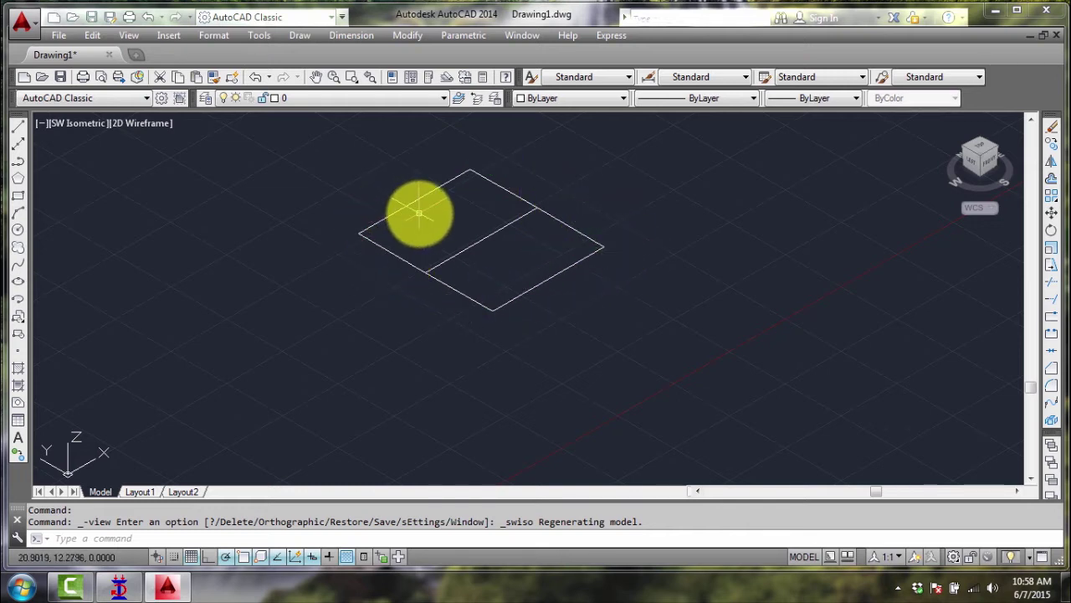
Draw a 3-unit vertical column line downward along -Z from the leftmost corner of the floor frame.
type("L")
key("Return")
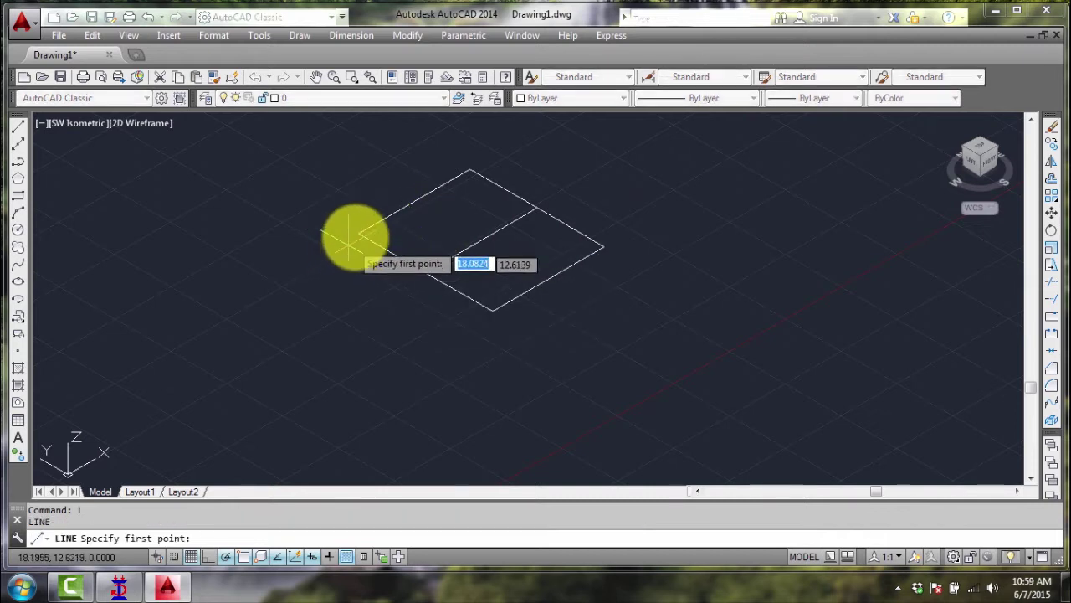
left_click(360, 232)
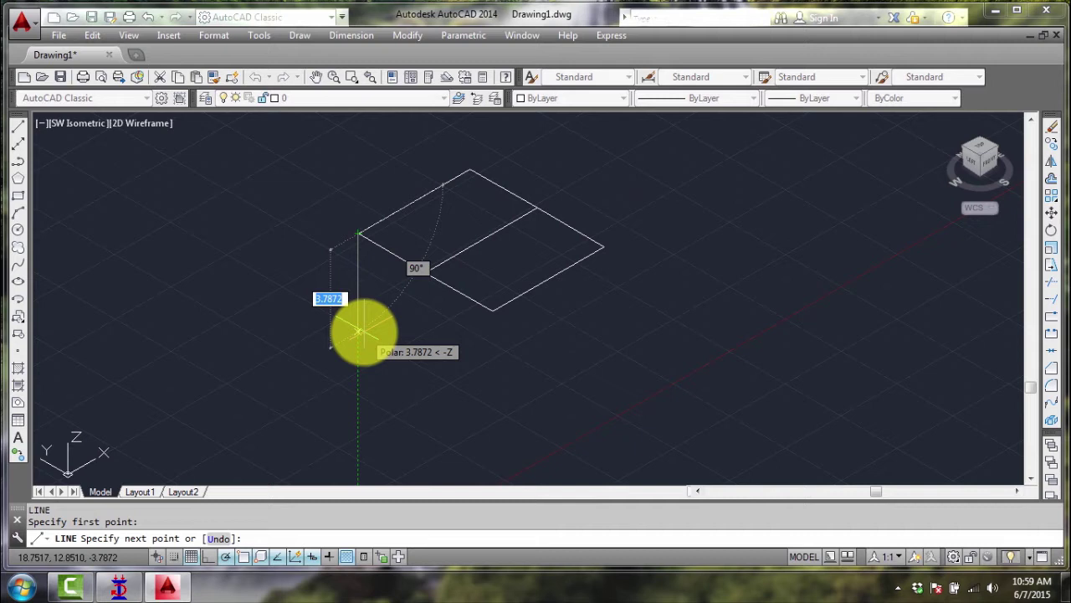
type("3")
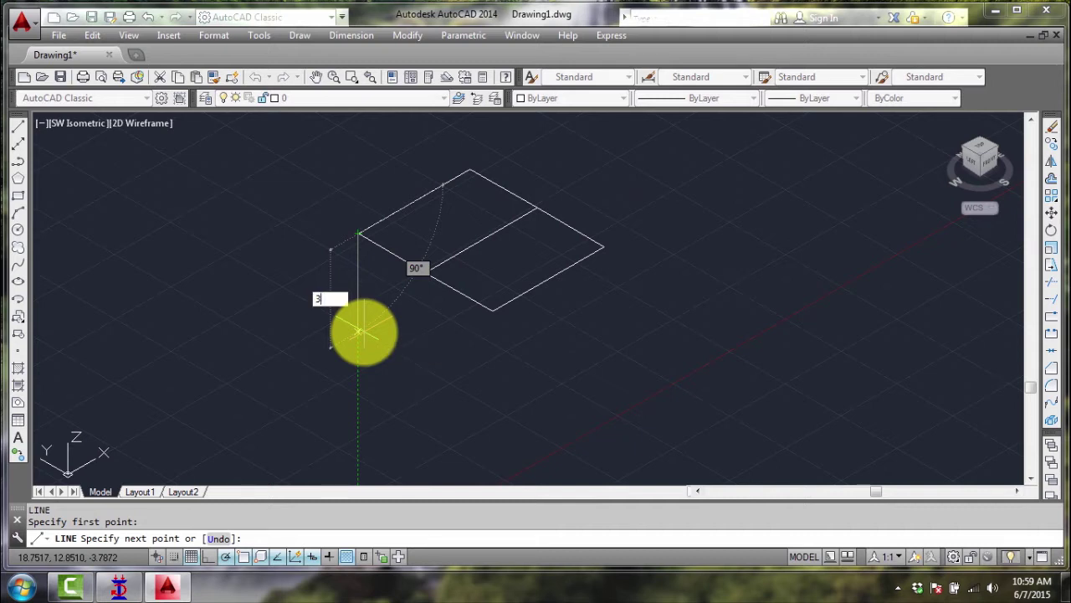
key("Return")
key("Return")
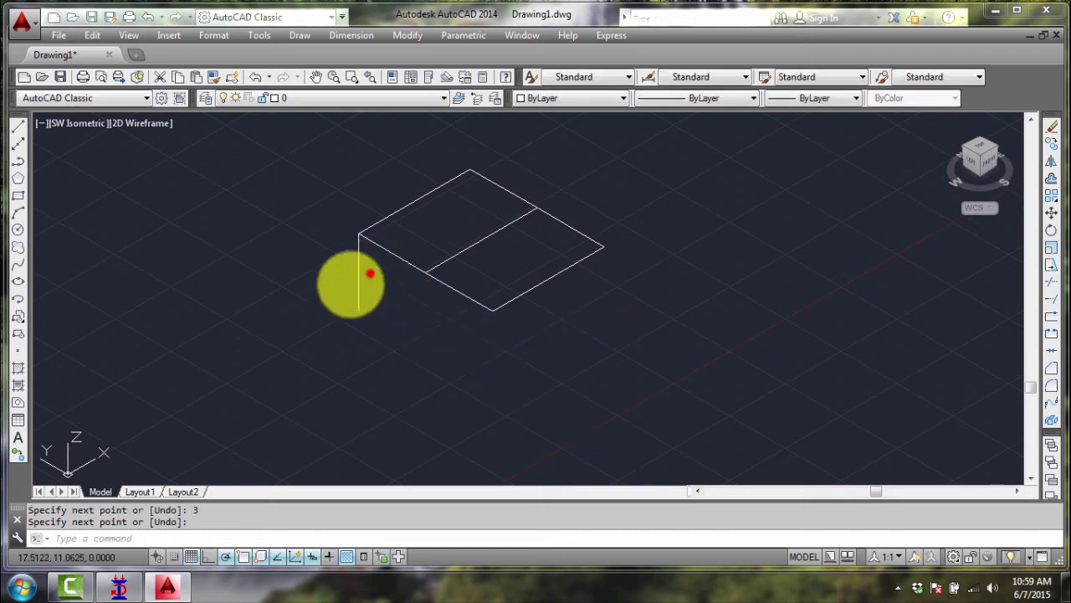
Copy the column line from its top end to the other three corners and both ends of the middle line.
left_click(370, 273)
left_click(310, 304)
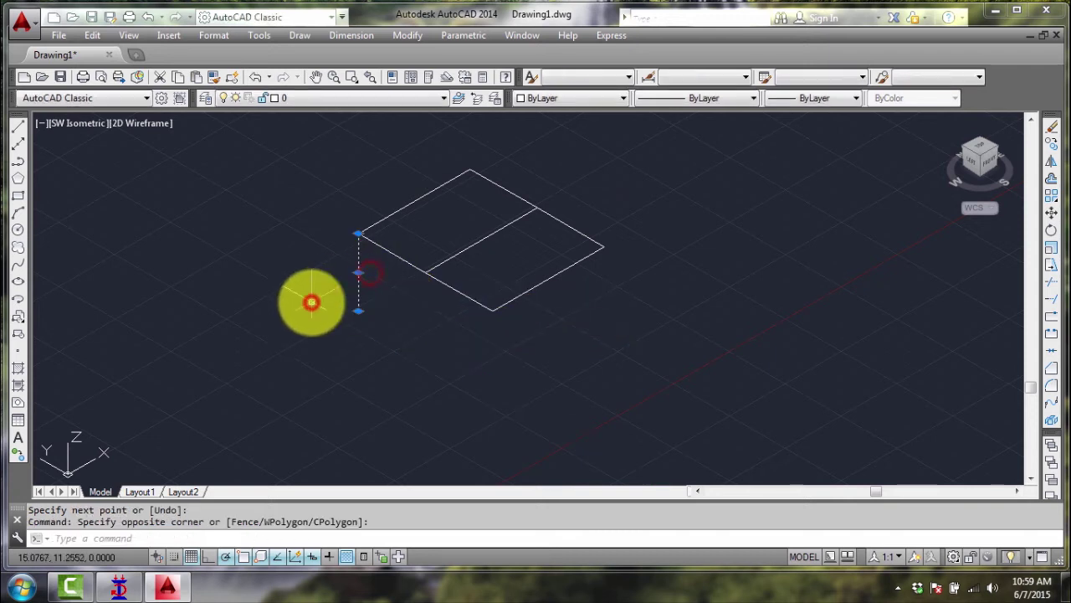
type("co")
key("Return")
left_click(357, 232)
left_click(425, 272)
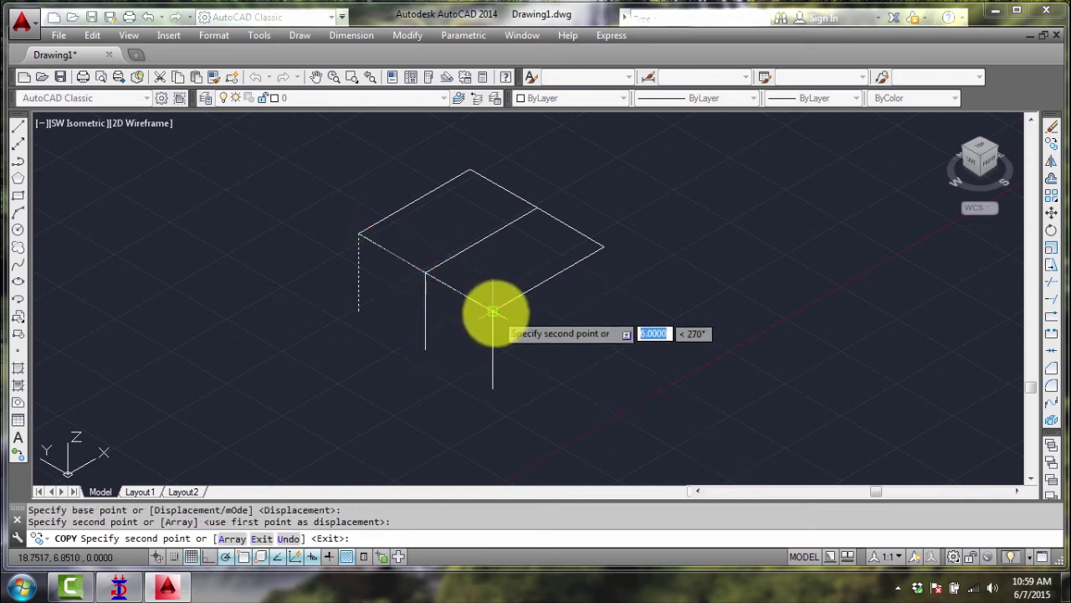
left_click(492, 310)
left_click(602, 247)
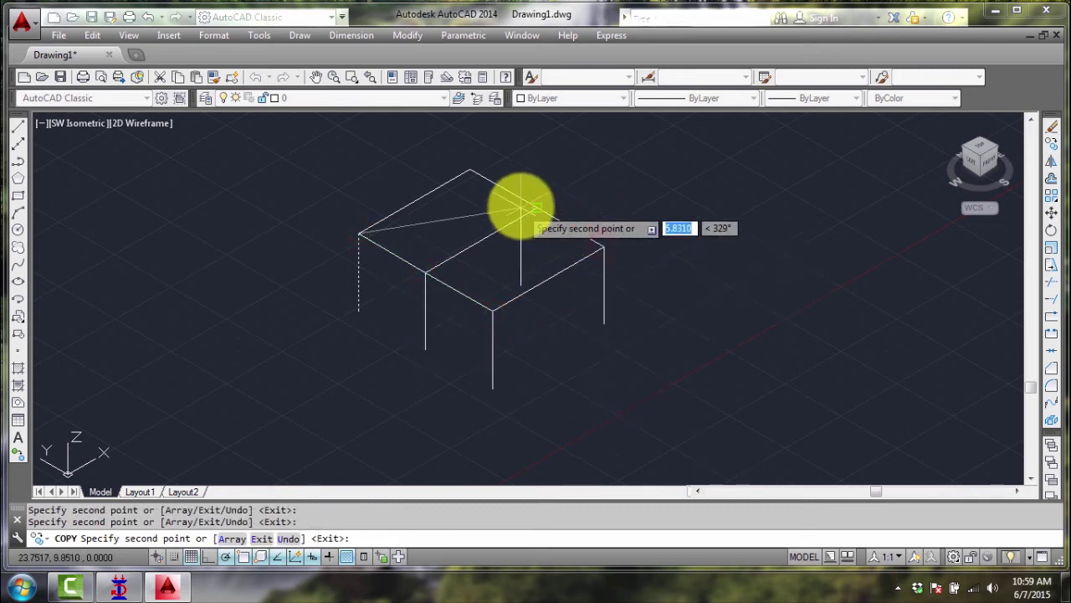
left_click(538, 208)
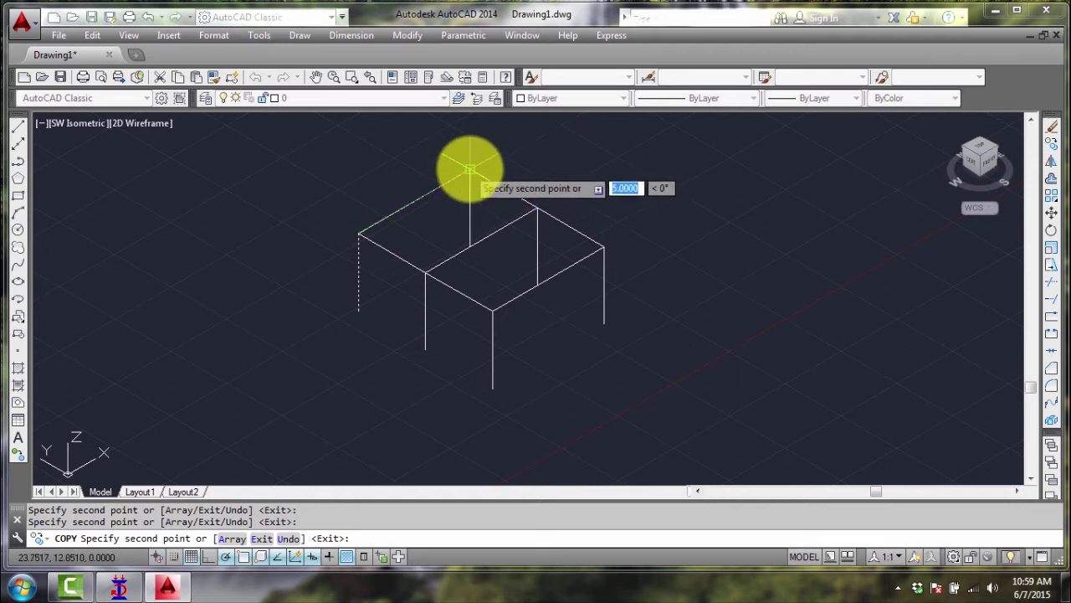
left_click(470, 171)
key("Return")
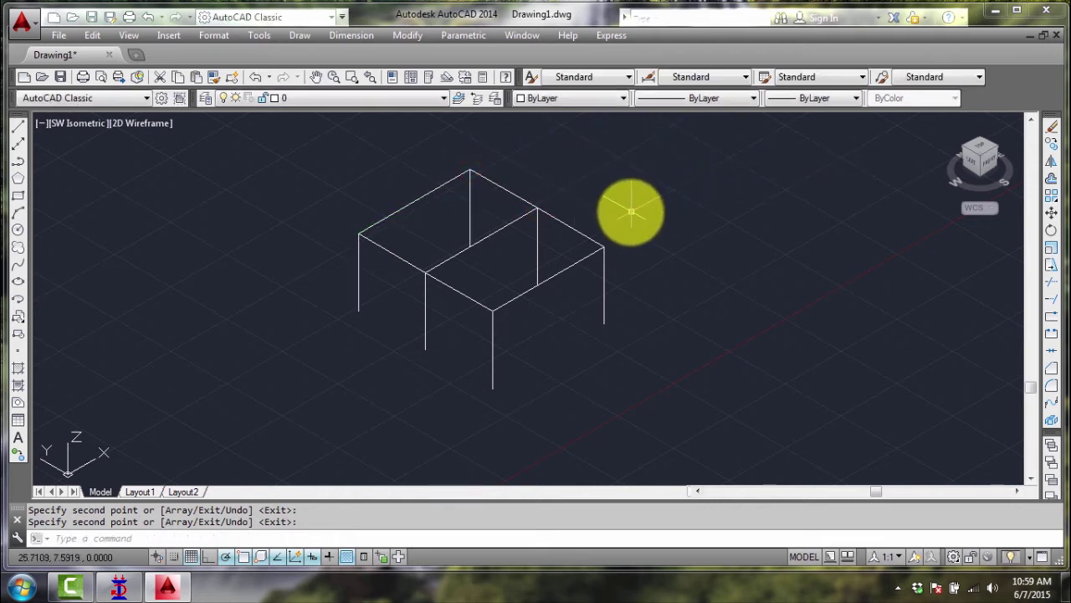
scroll(631, 212, "up", 2)
scroll(591, 232, "down", 2)
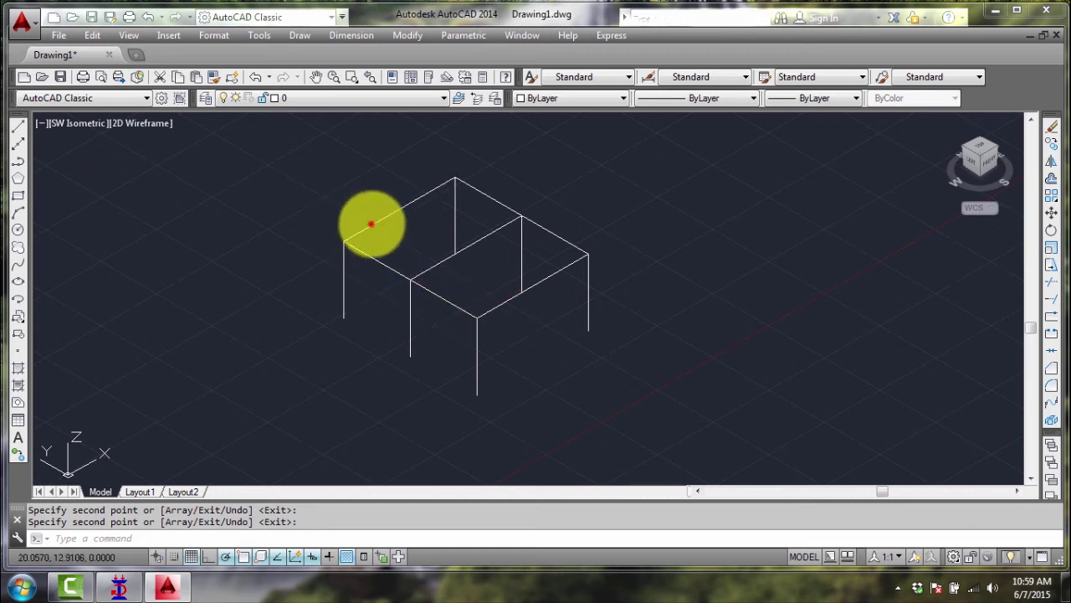
left_click(371, 224)
left_click(525, 176)
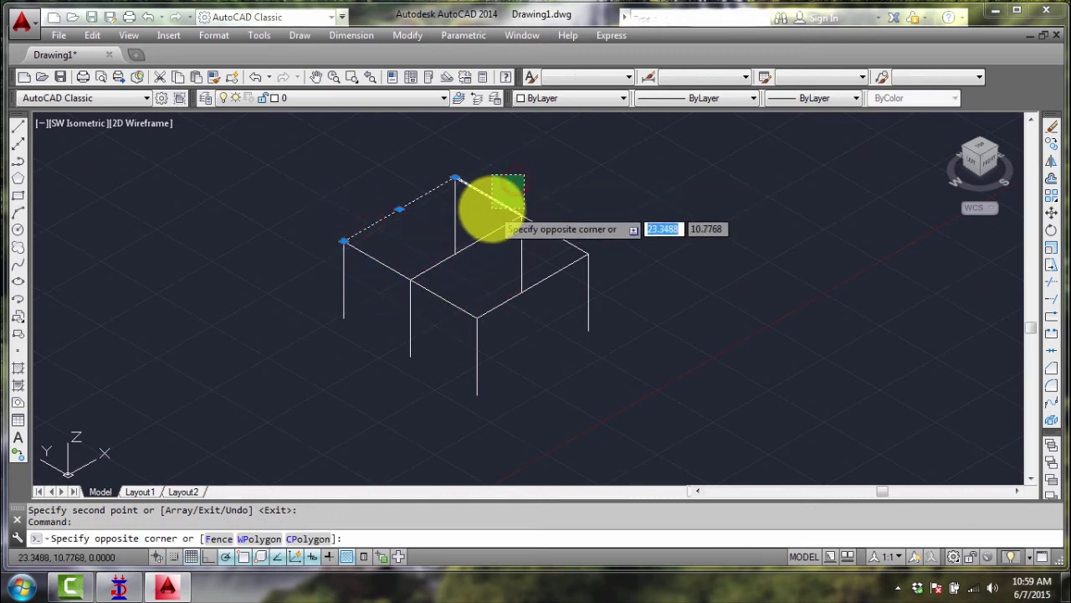
left_click(492, 209)
left_click(490, 223)
left_click(494, 239)
left_click(559, 213)
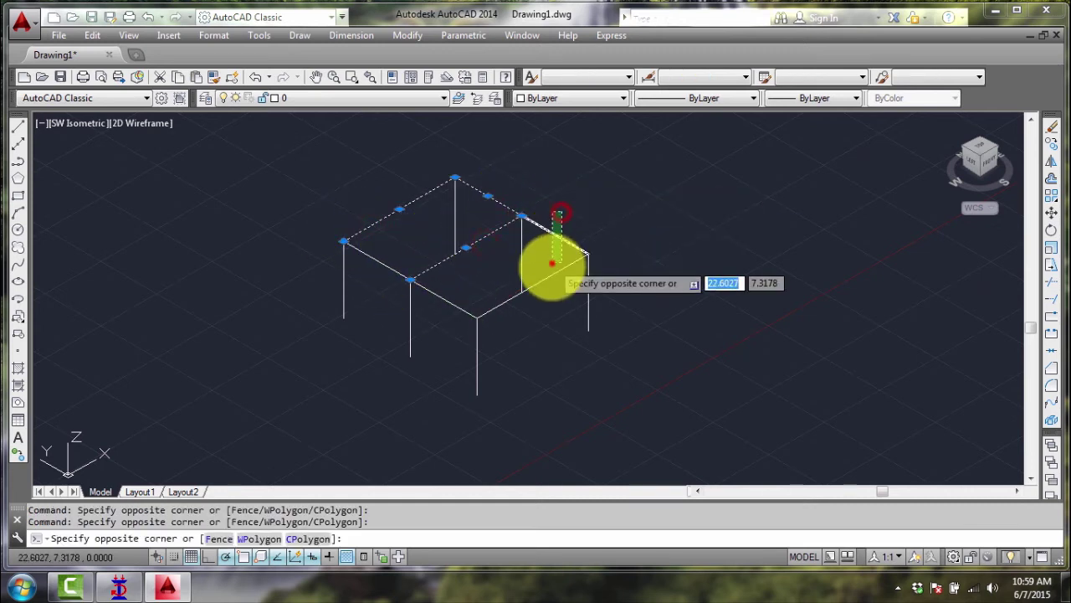
left_click(552, 264)
left_click(546, 261)
left_click(507, 289)
left_click(410, 261)
left_click(356, 266)
left_click(445, 286)
left_click(436, 302)
left_click(607, 234)
key("Escape")
key("Escape")
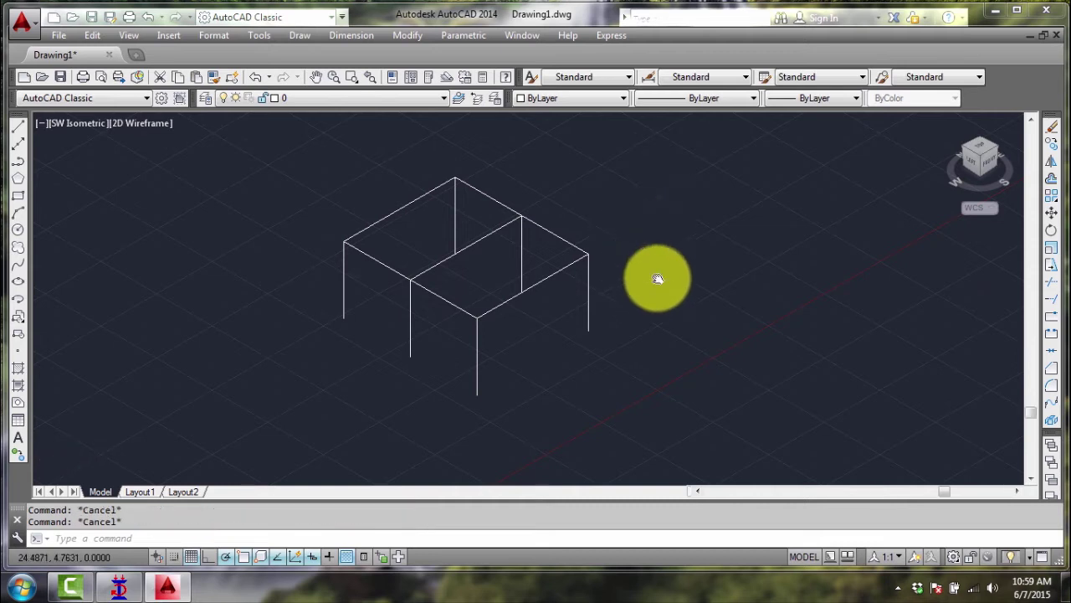
Copy the whole floor frame with its columns up one storey, from the leftmost column's base to its top end.
scroll(656, 282, "up", 3)
scroll(586, 268, "down", 3)
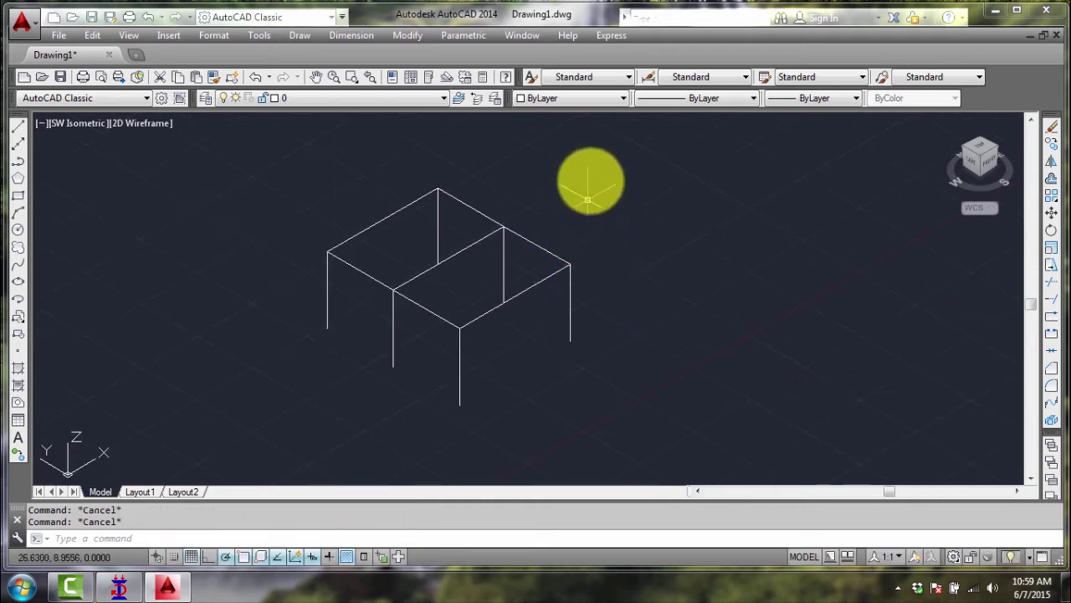
left_click(602, 168)
left_click(296, 369)
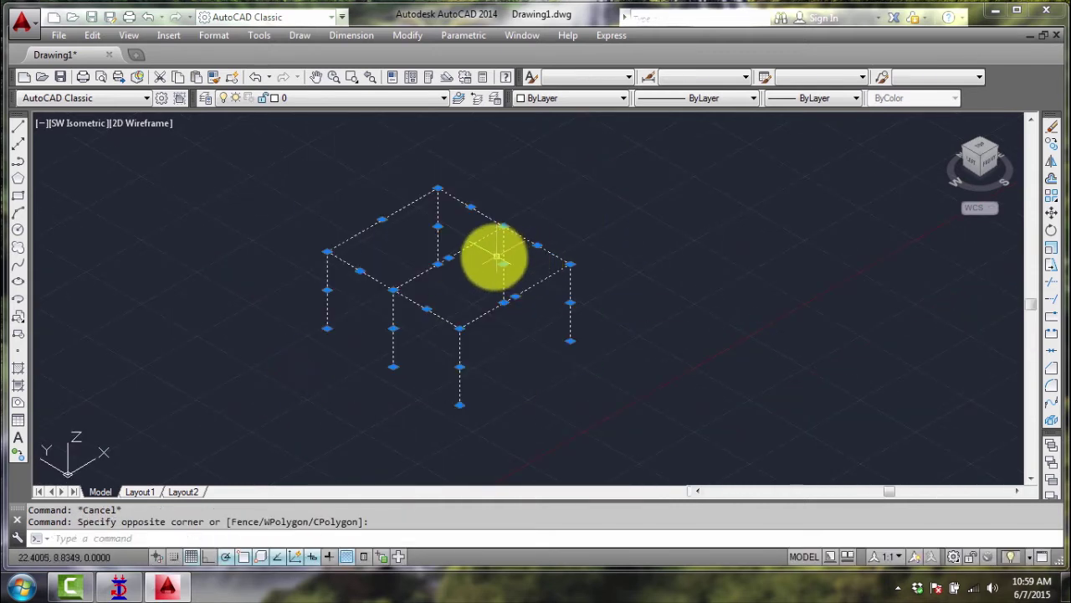
type("co")
key("Return")
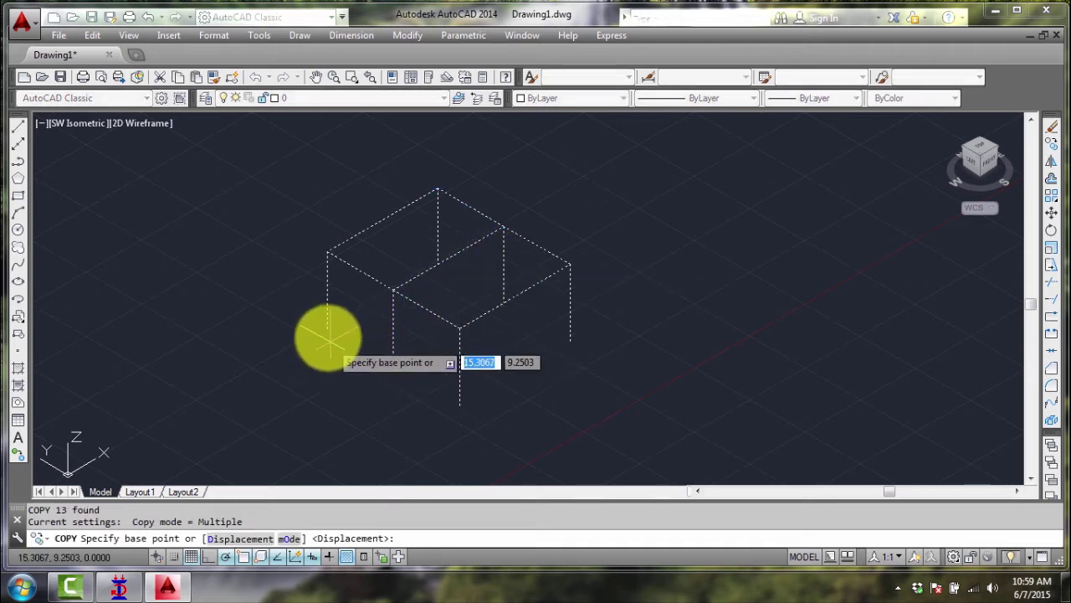
left_click(326, 330)
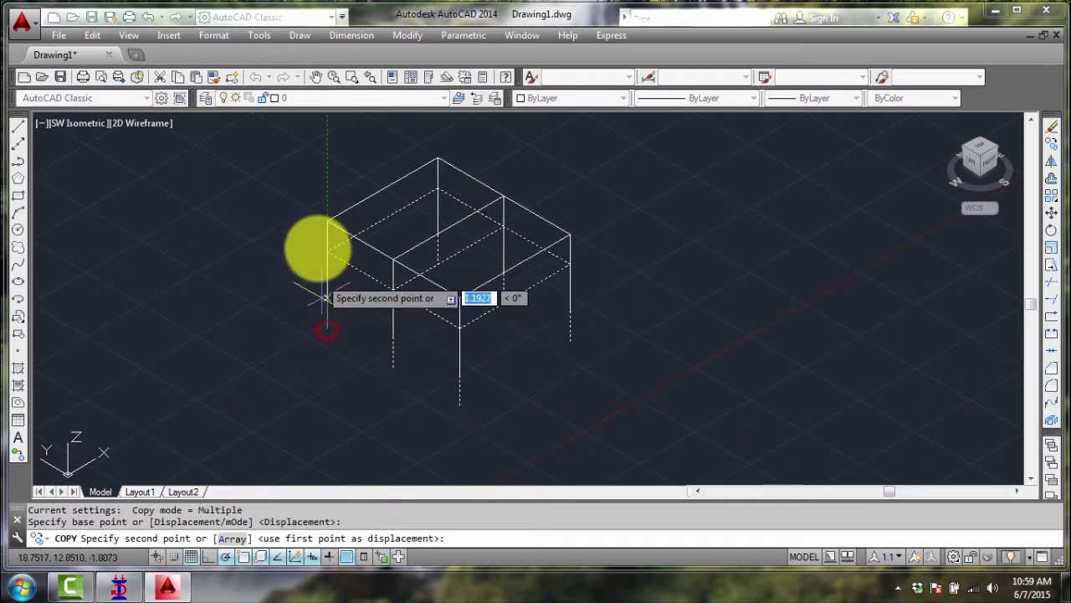
left_click(328, 250)
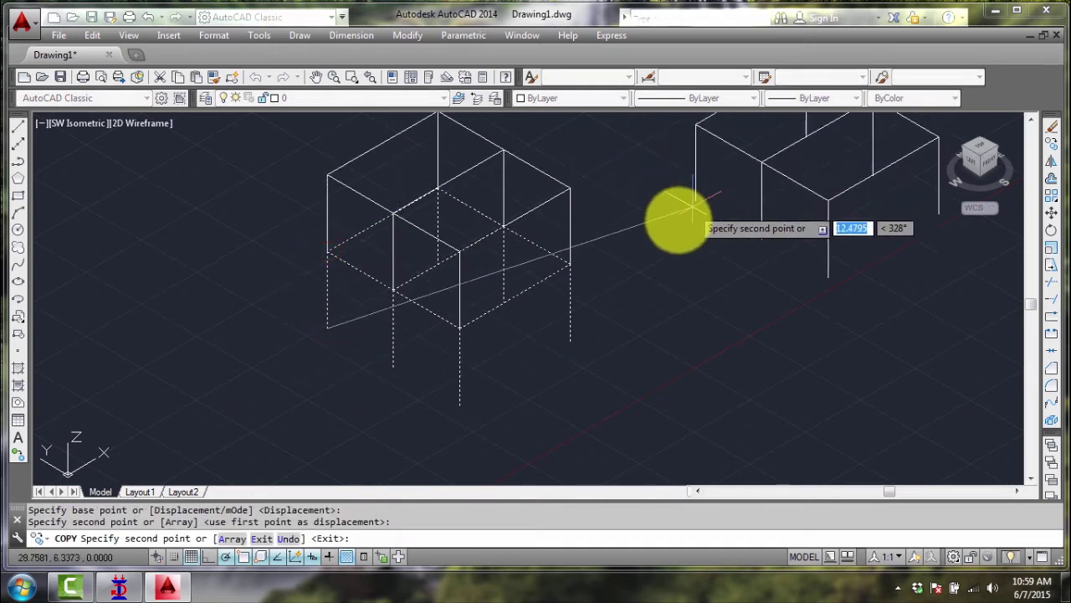
key("Escape")
scroll(671, 251, "up", 3)
scroll(671, 251, "down", 3)
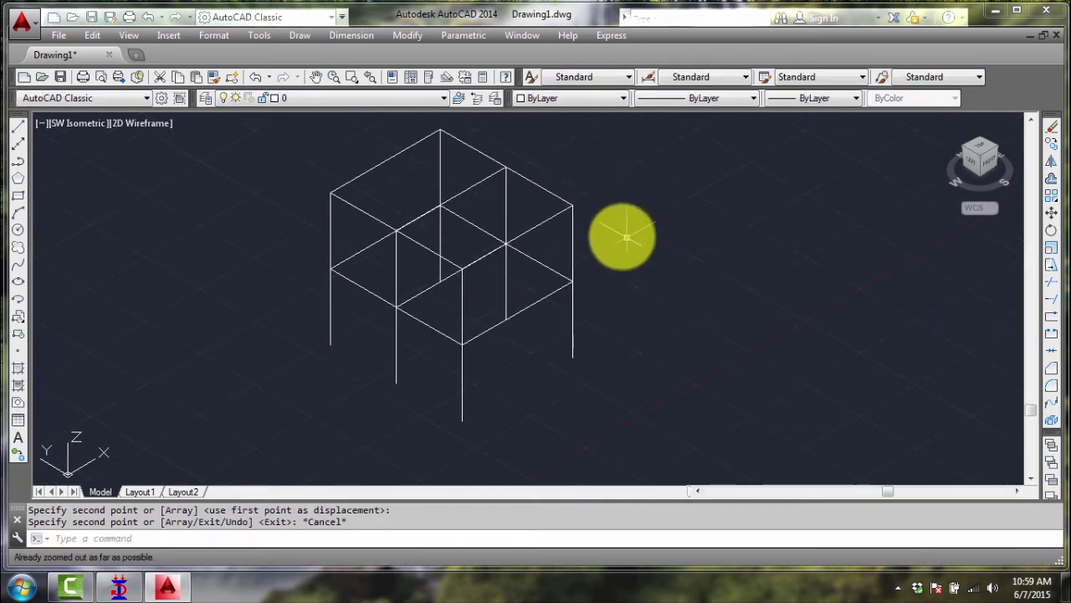
Rotate the two-storey frame with Free Orbit to inspect it from a more frontal angle.
left_click(139, 36)
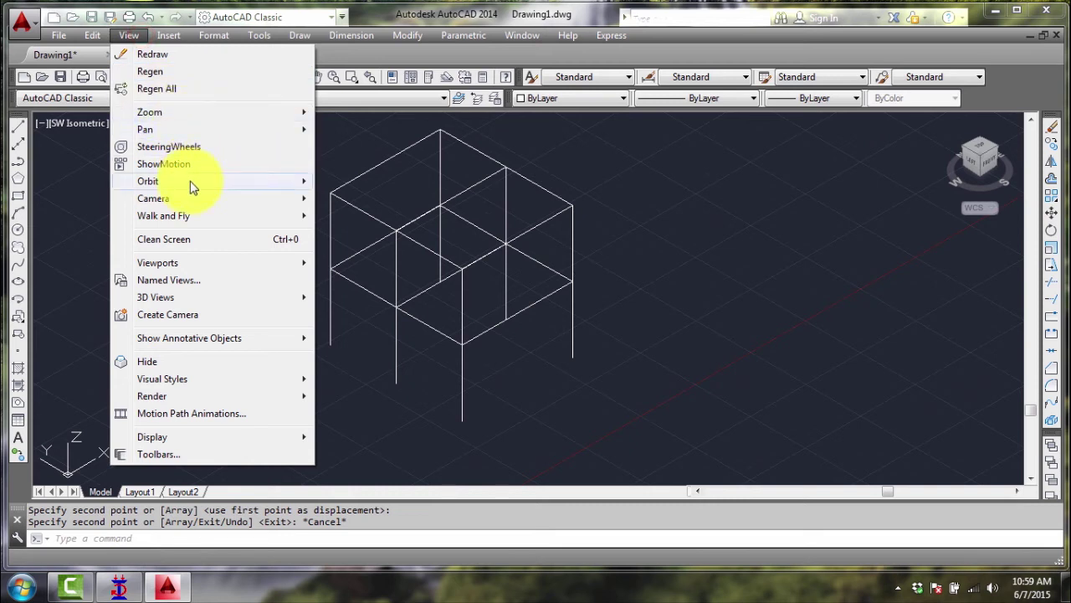
mouse_move(192, 182)
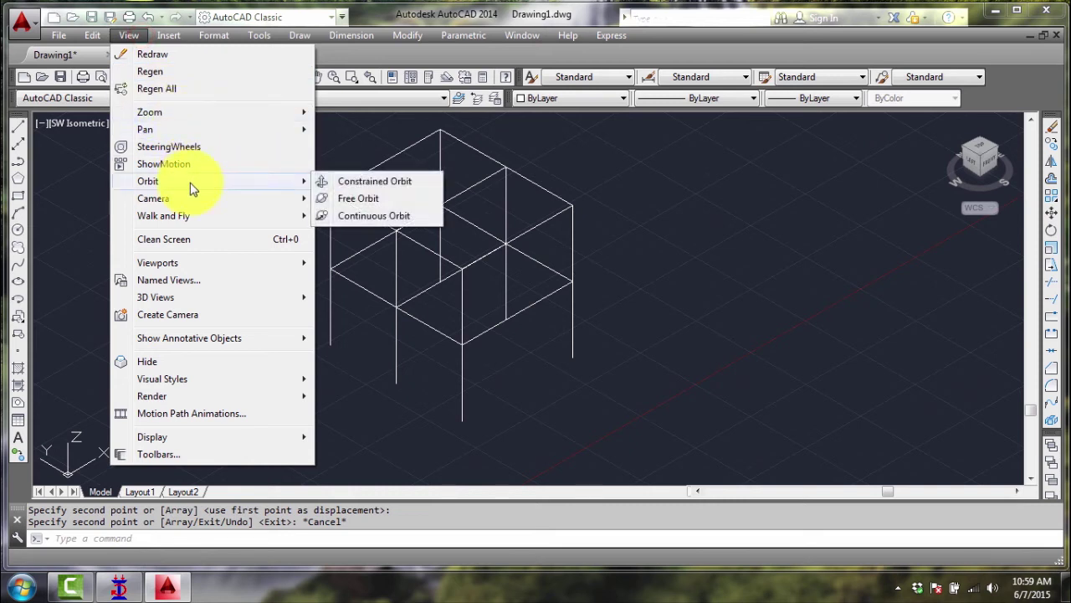
left_click(364, 198)
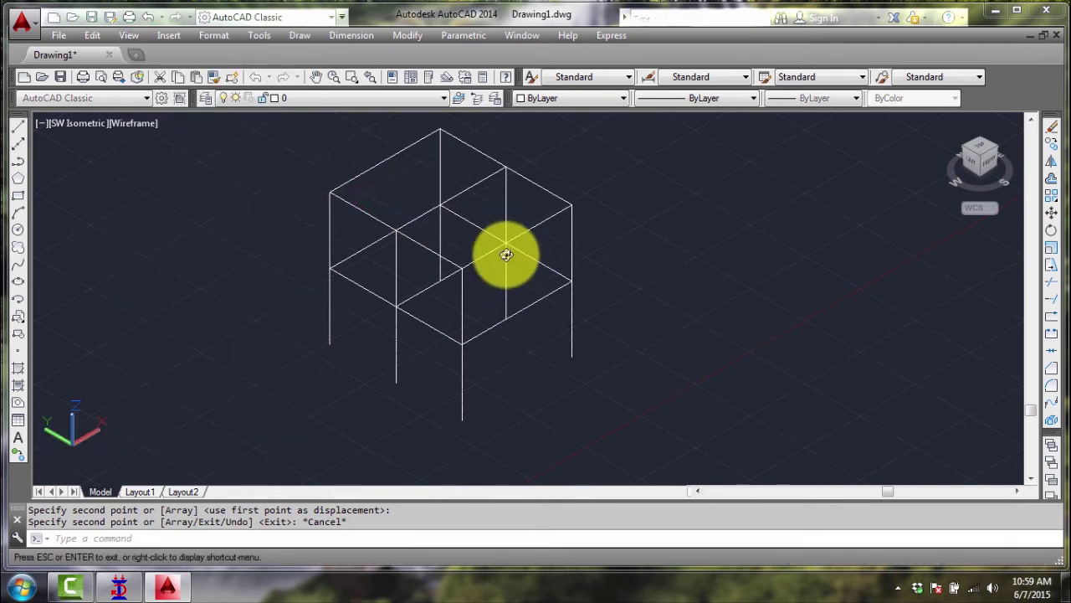
left_click_drag(488, 285, 566, 370)
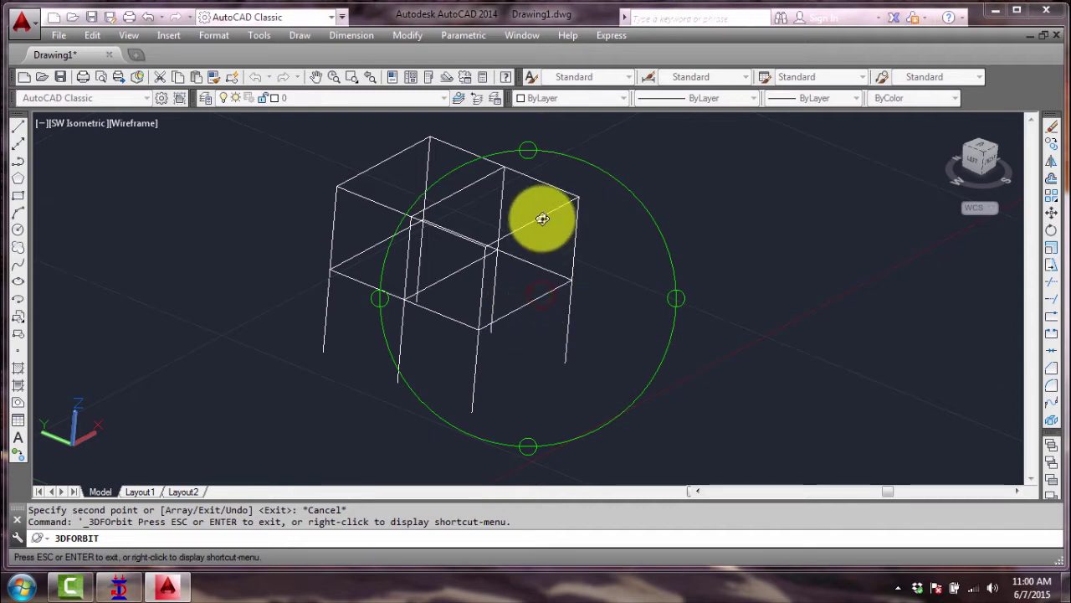
left_click_drag(561, 221, 514, 210)
key("Escape")
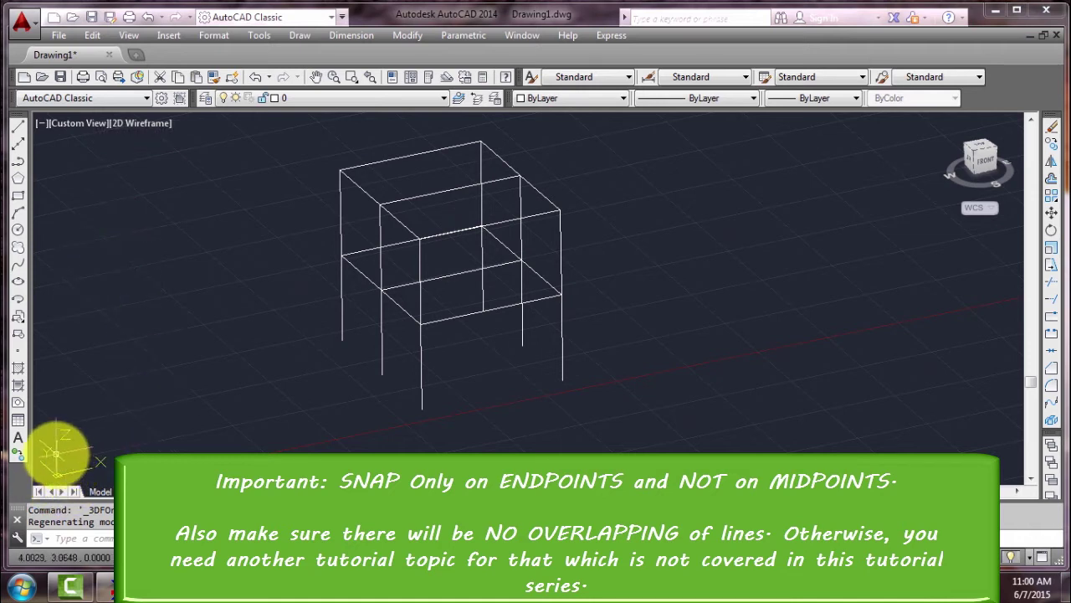
left_click(47, 416)
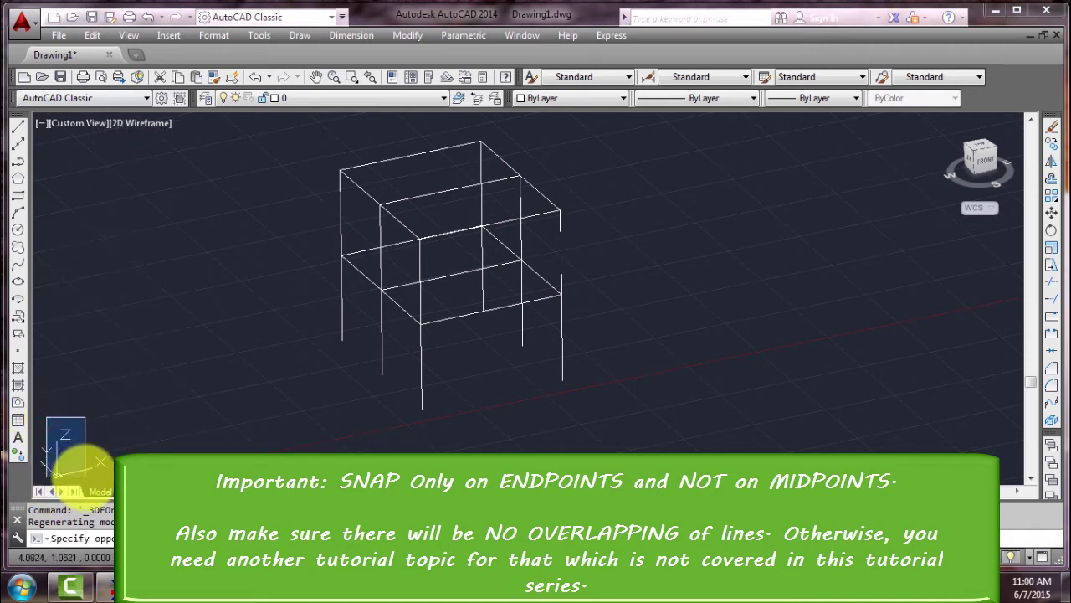
left_click(86, 476)
left_click(38, 403)
left_click(34, 469)
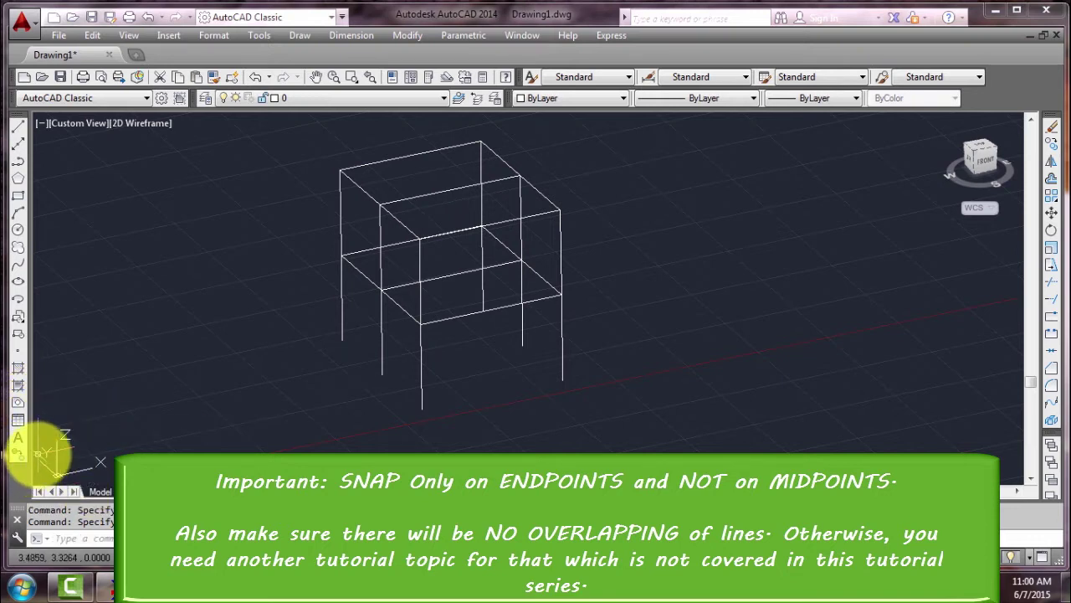
Start saving the drawing under a new name with AutoCAD R12/LT2 DXF (*.dxf) as the file type.
left_click(53, 33)
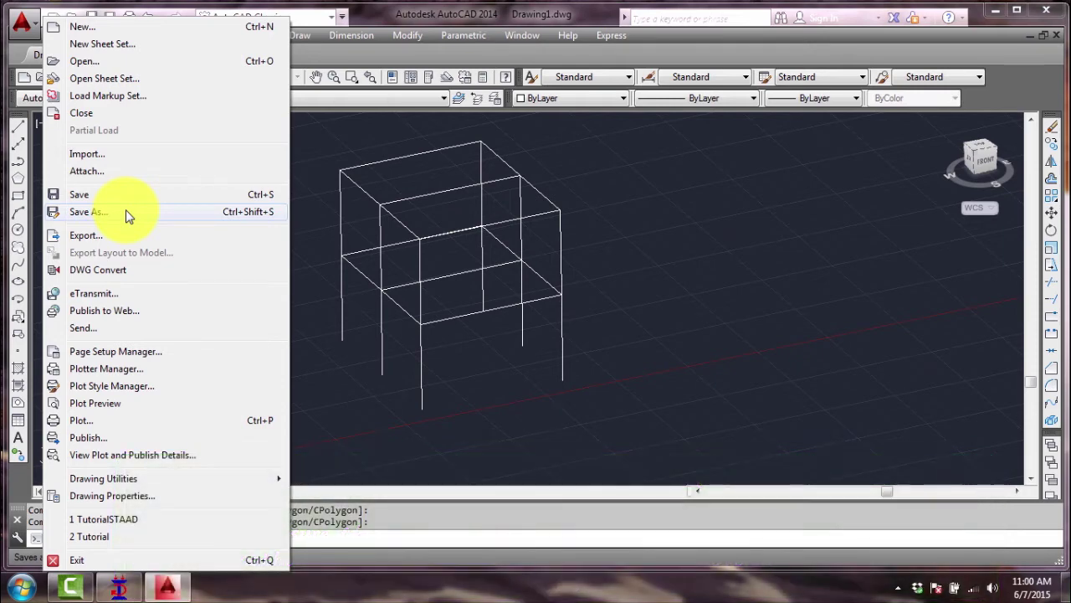
left_click(126, 212)
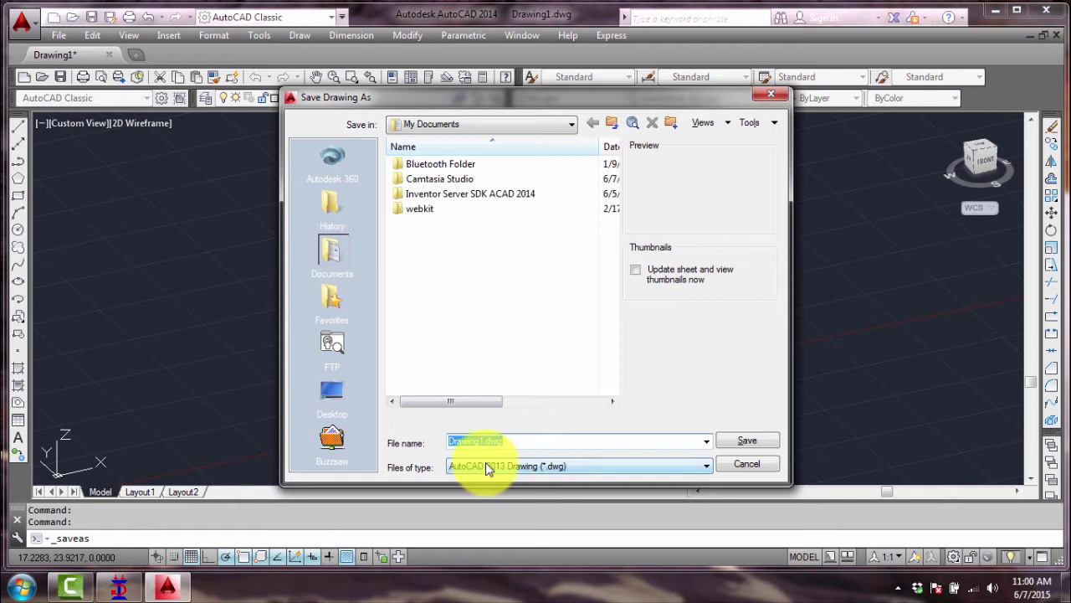
left_click(485, 466)
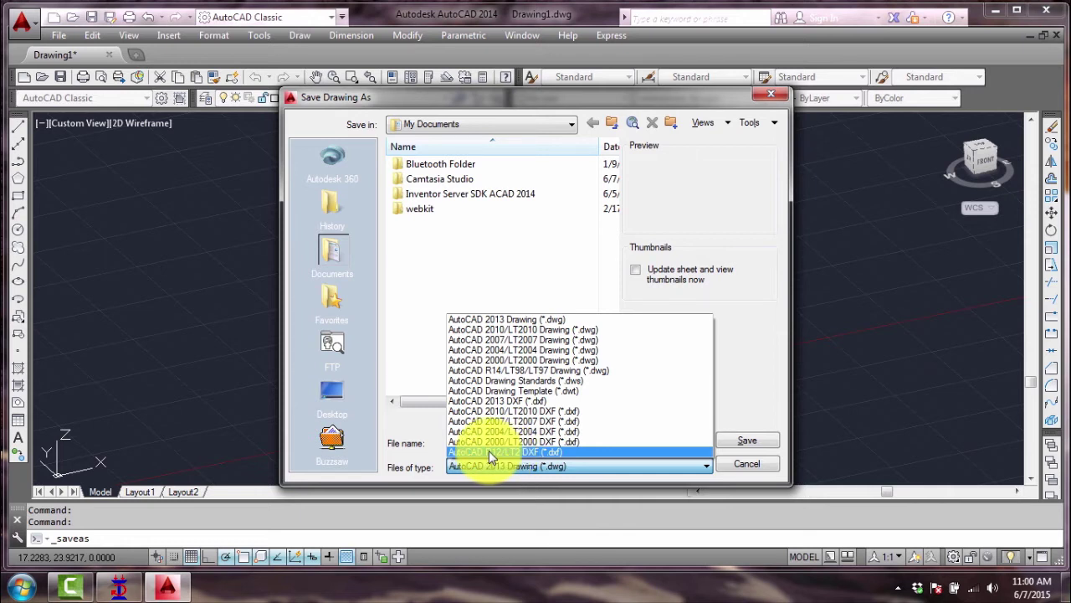
left_click(489, 452)
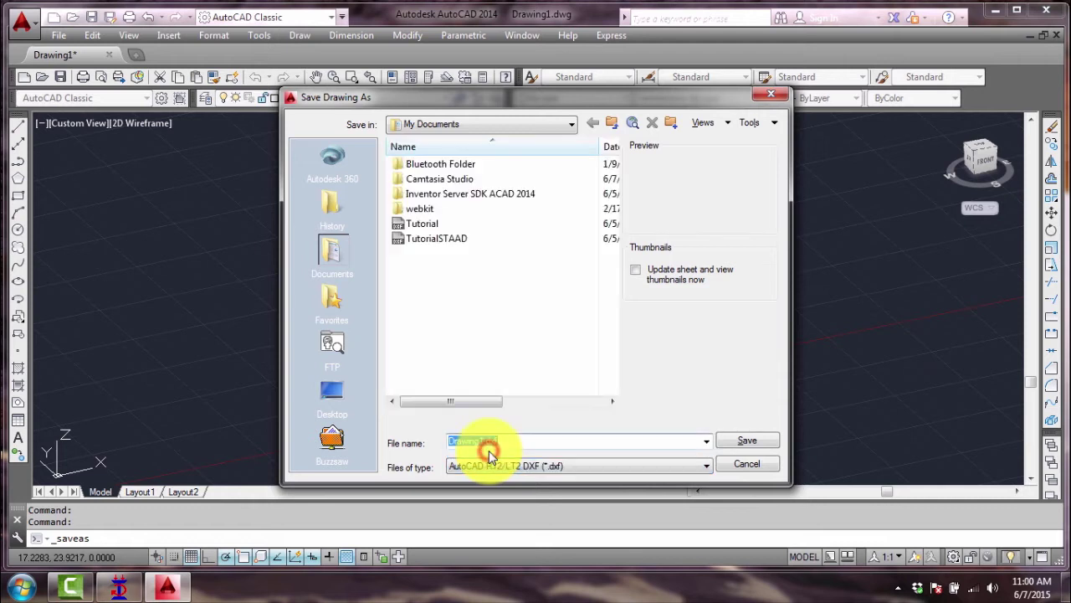
Save the file as ModelFrame in the Staad Tutorial 2015 folder on drive H:, and quit AutoCAD without saving in 2013 format.
left_click(466, 123)
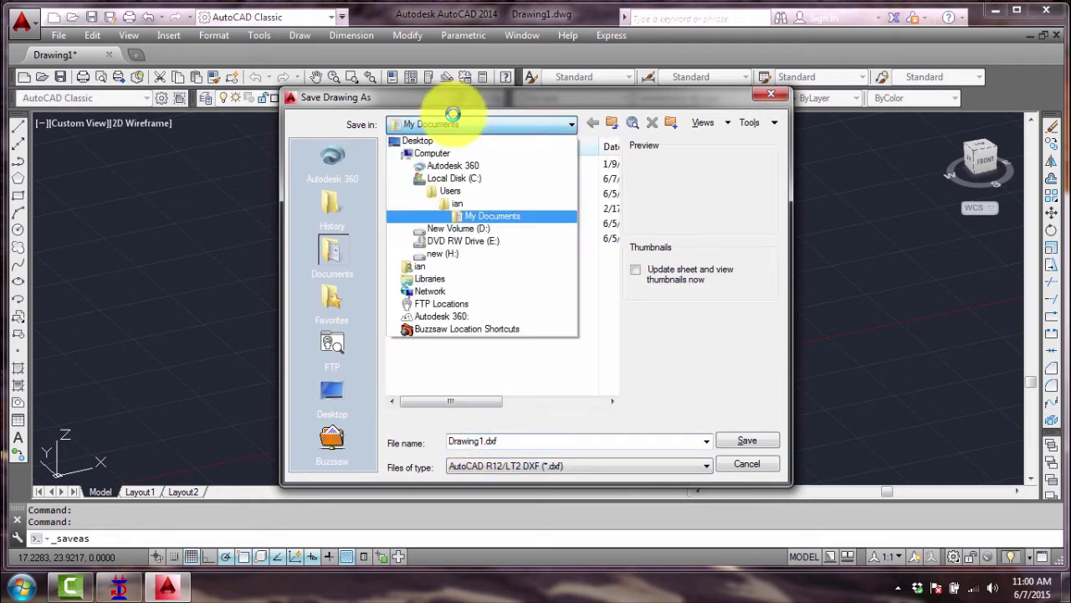
left_click(457, 253)
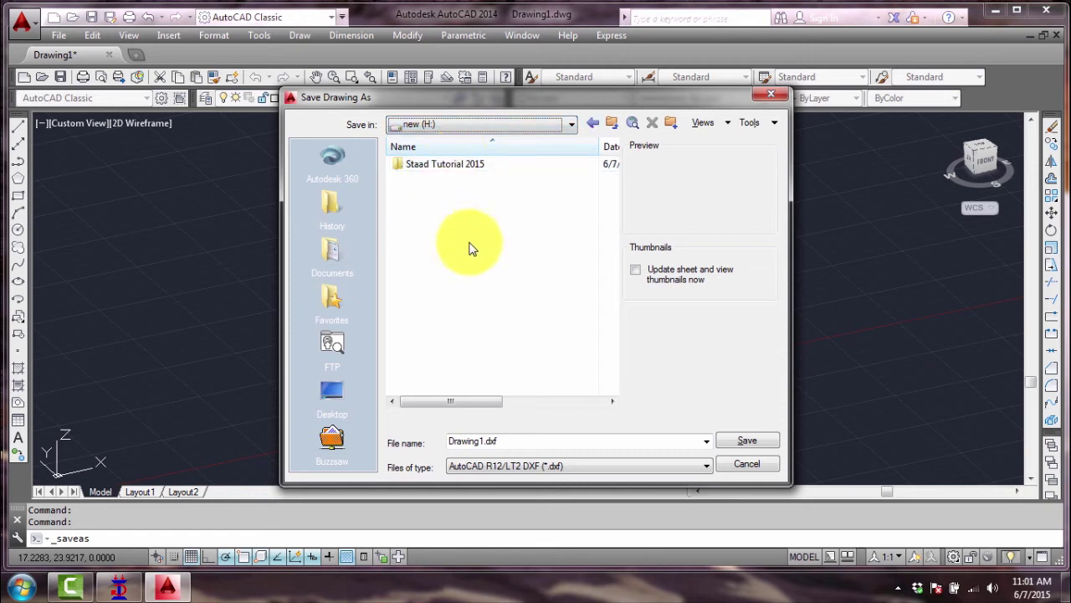
double_click(438, 161)
double_click(482, 441)
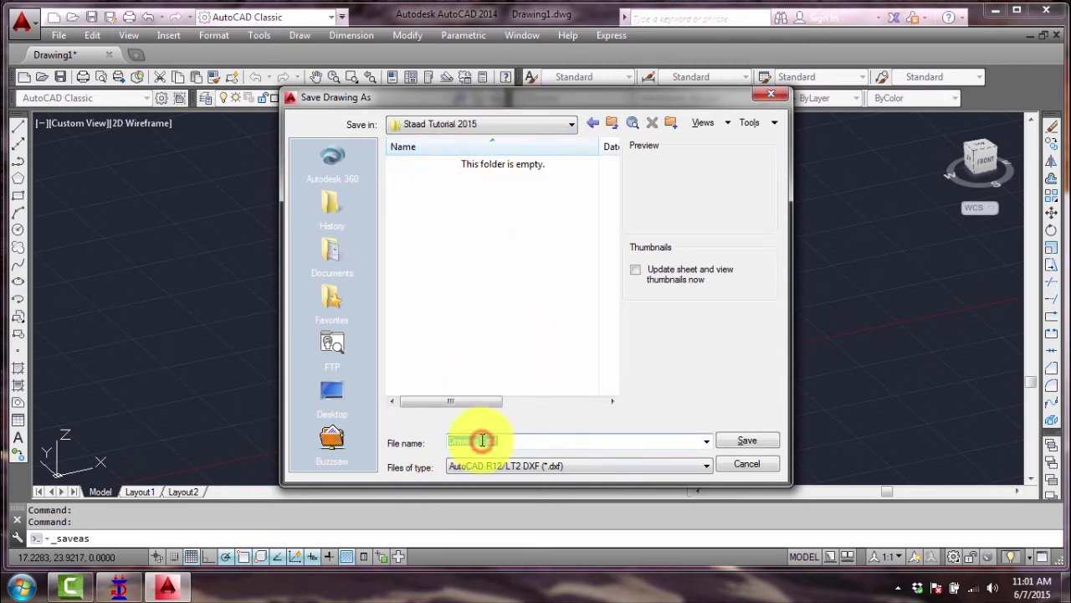
key("BackSpace")
type("ModelFrame")
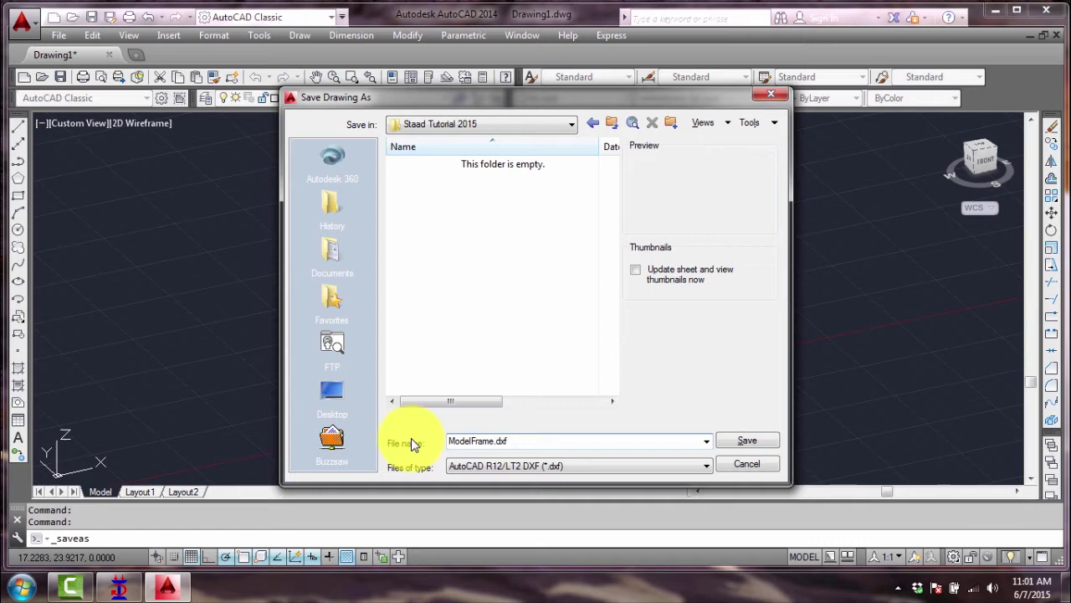
left_click(756, 442)
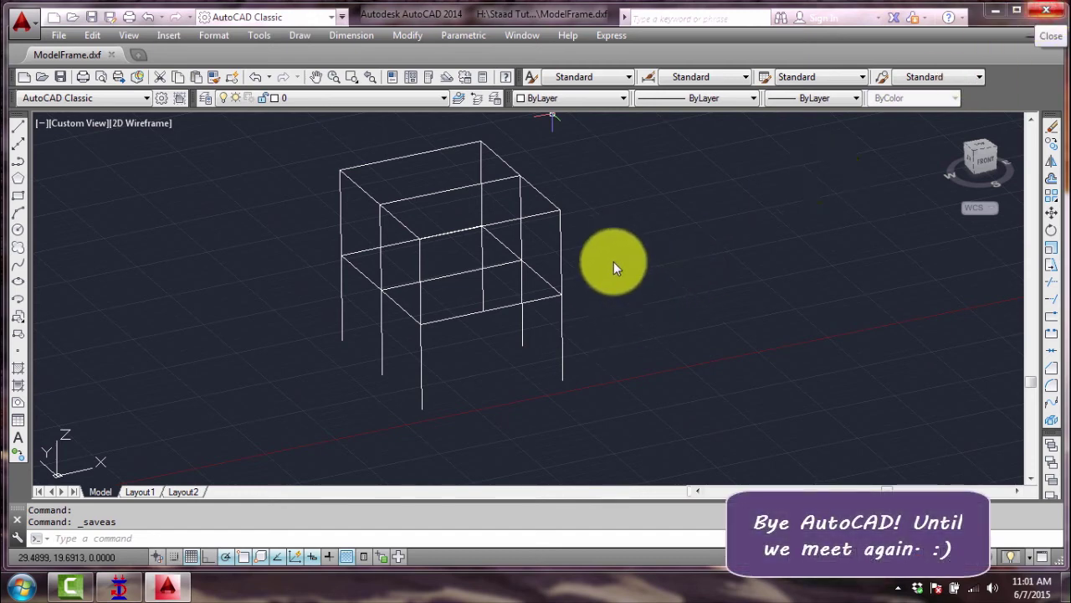
key("ctrl+q")
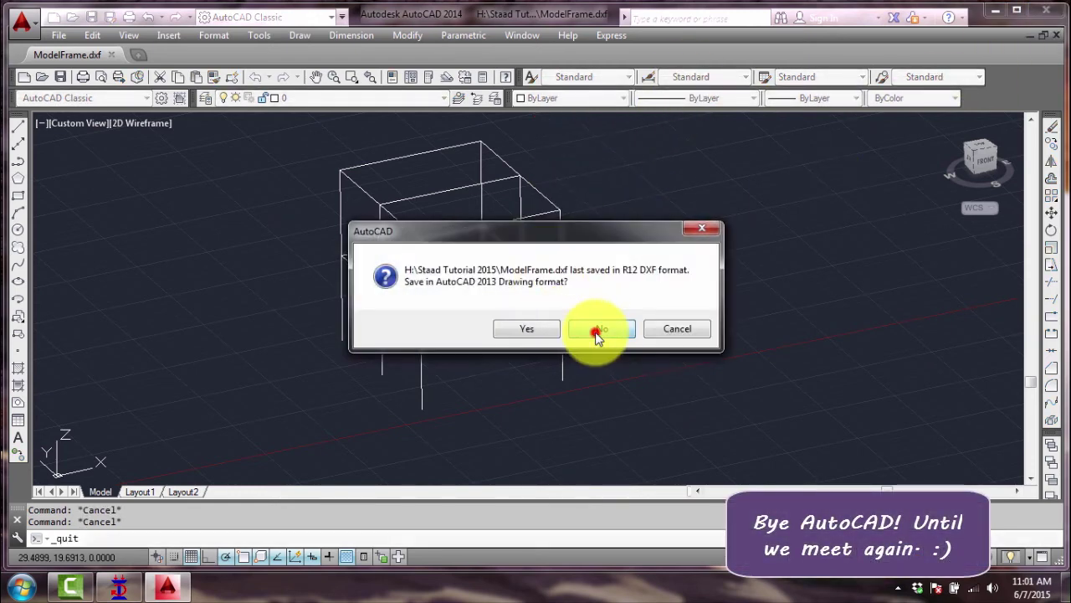
left_click(595, 330)
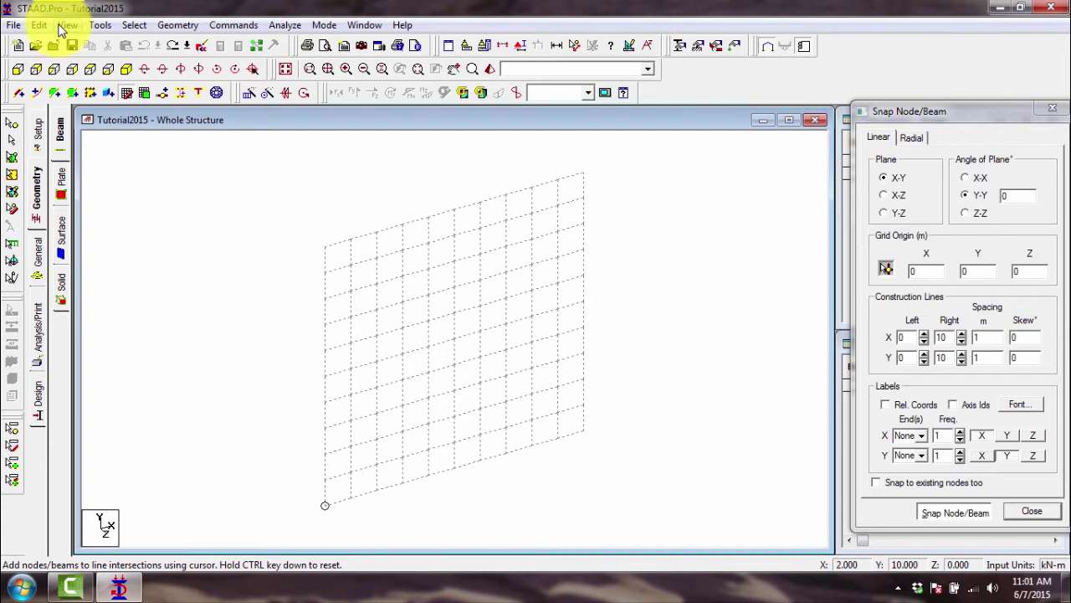
In STAAD.Pro, start importing a 3D DXF file, saving the changes to Tutorial2015.std.
left_click(17, 29)
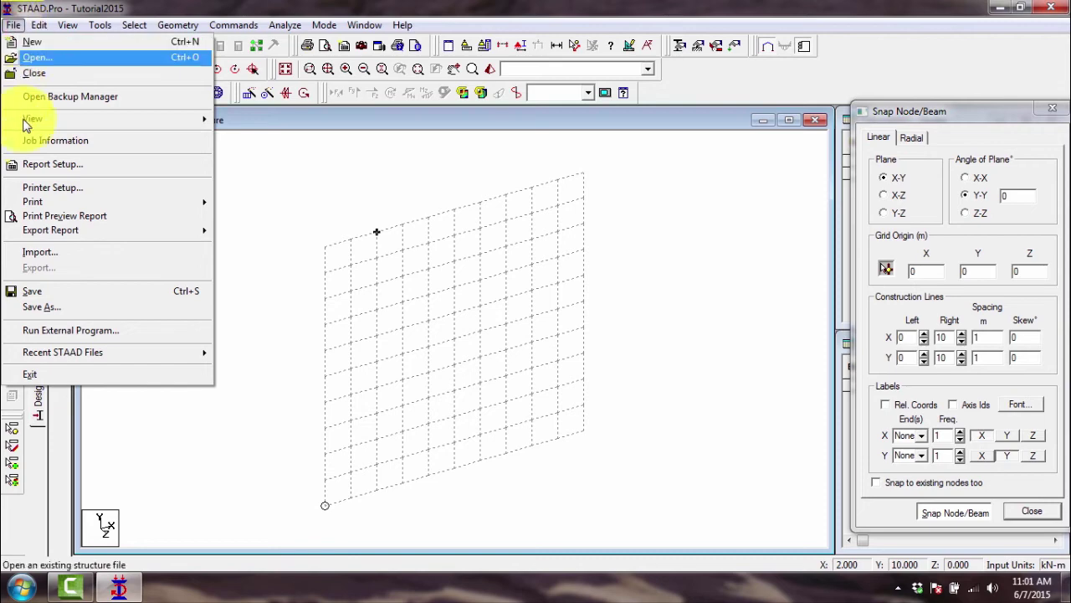
left_click(92, 250)
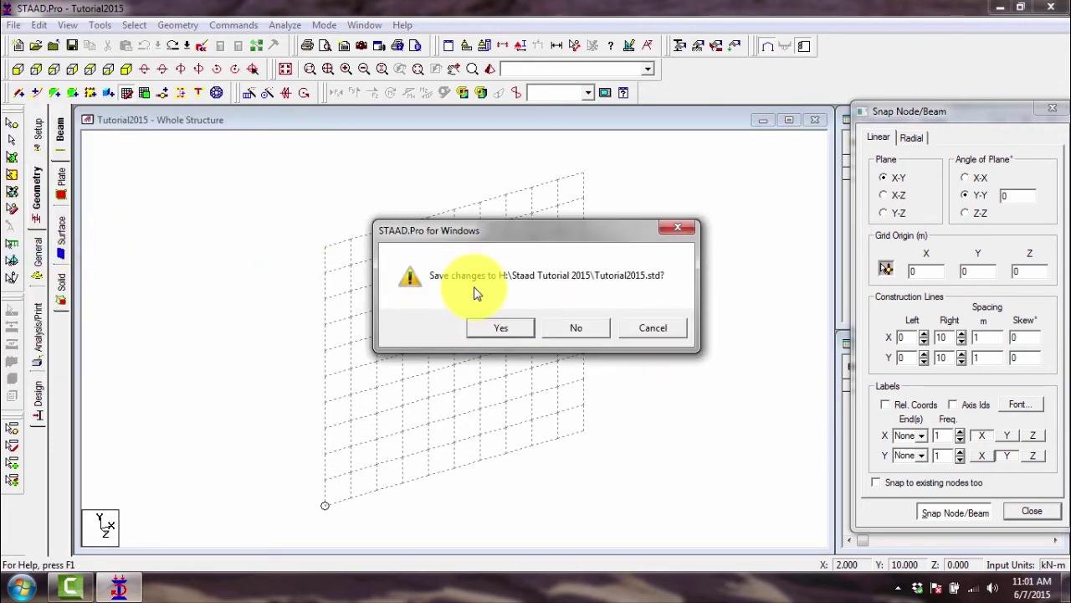
left_click(507, 329)
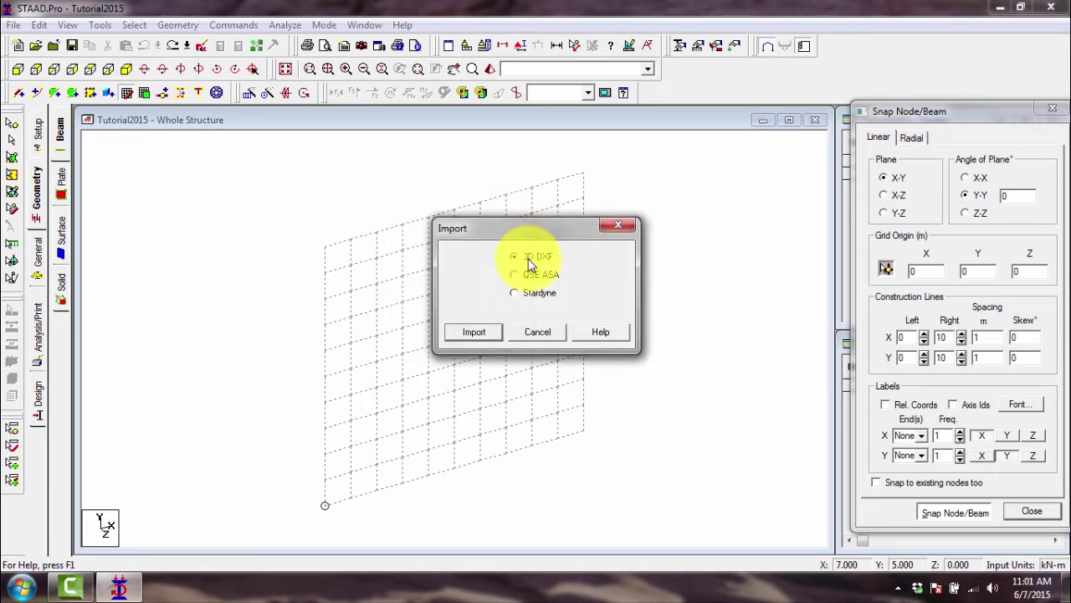
left_click_drag(533, 236, 515, 250)
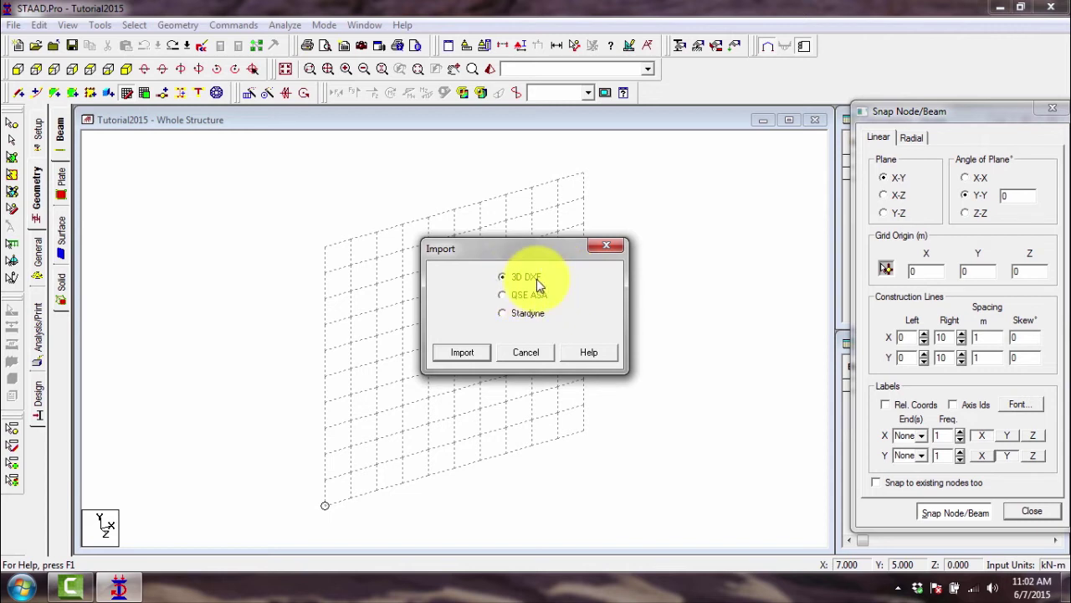
left_click(463, 352)
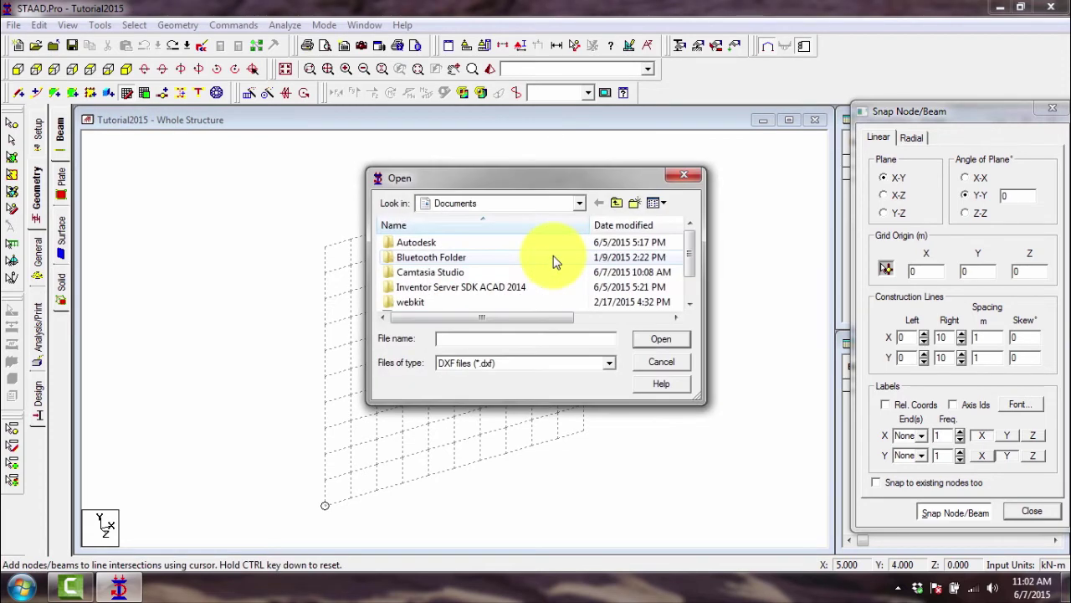
Open ModelFrame.dxf from the Staad Tutorial 2015 folder on drive H: for the import.
left_click(514, 206)
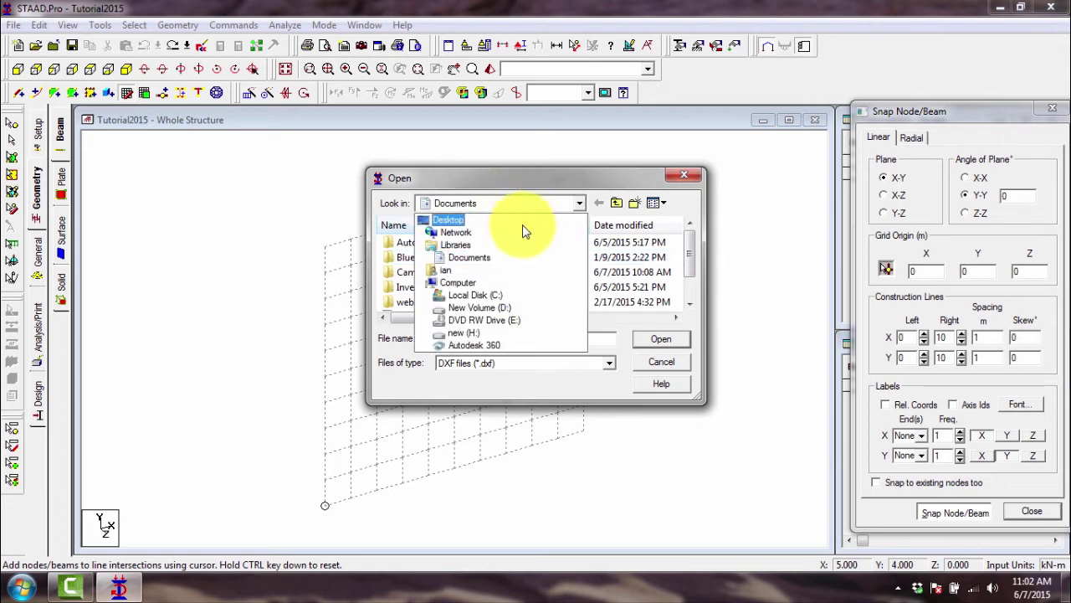
left_click(474, 336)
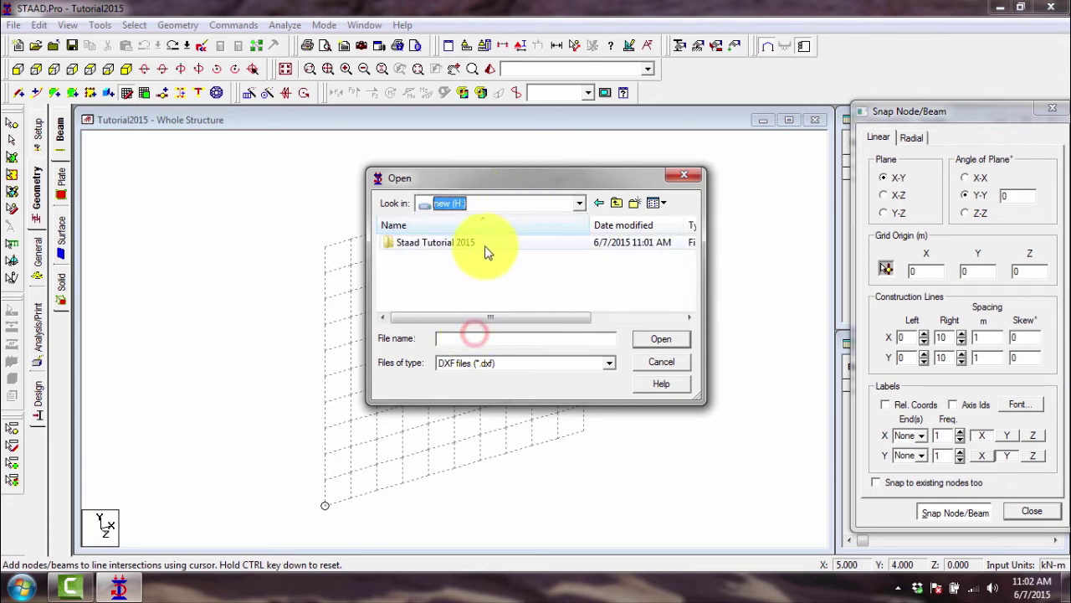
double_click(441, 243)
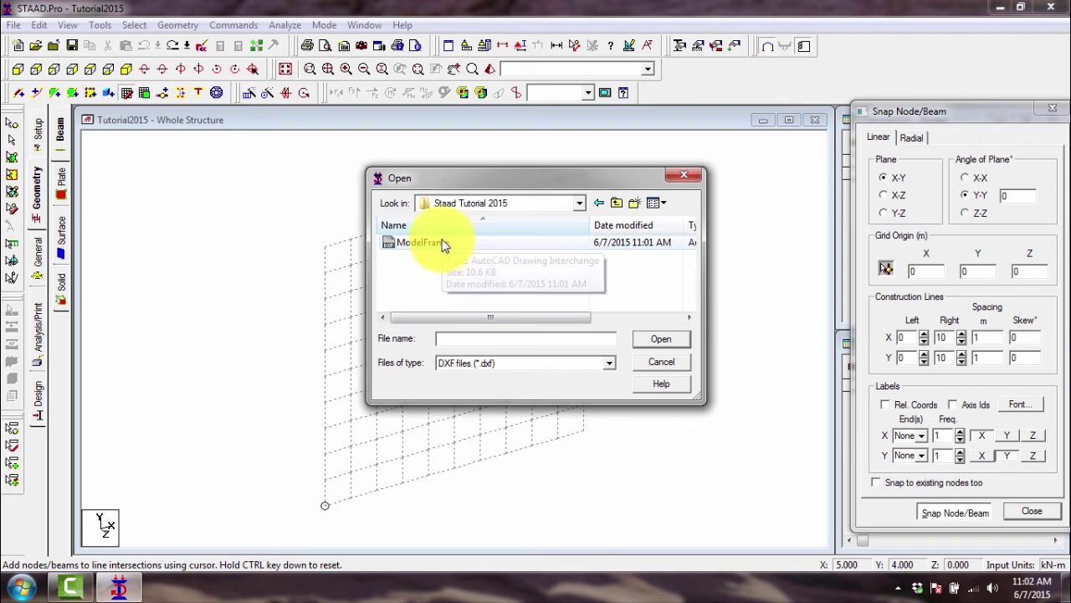
left_click(443, 243)
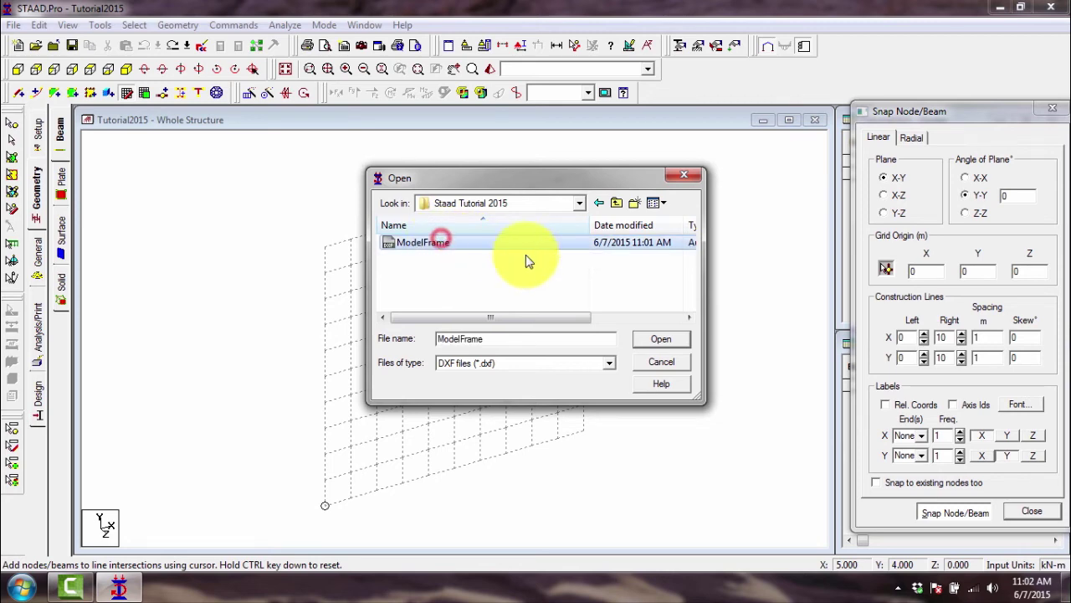
left_click(660, 343)
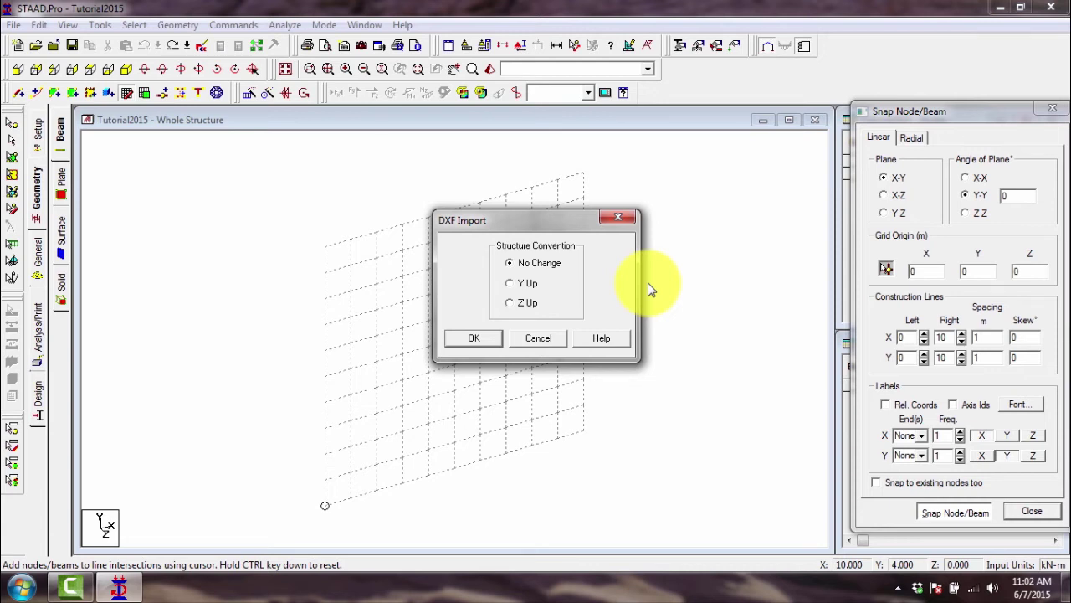
Import the DXF with the Y Up structure convention and Meter and KiloNewton input units, dismissing the Windows color scheme prompt.
left_click(512, 285)
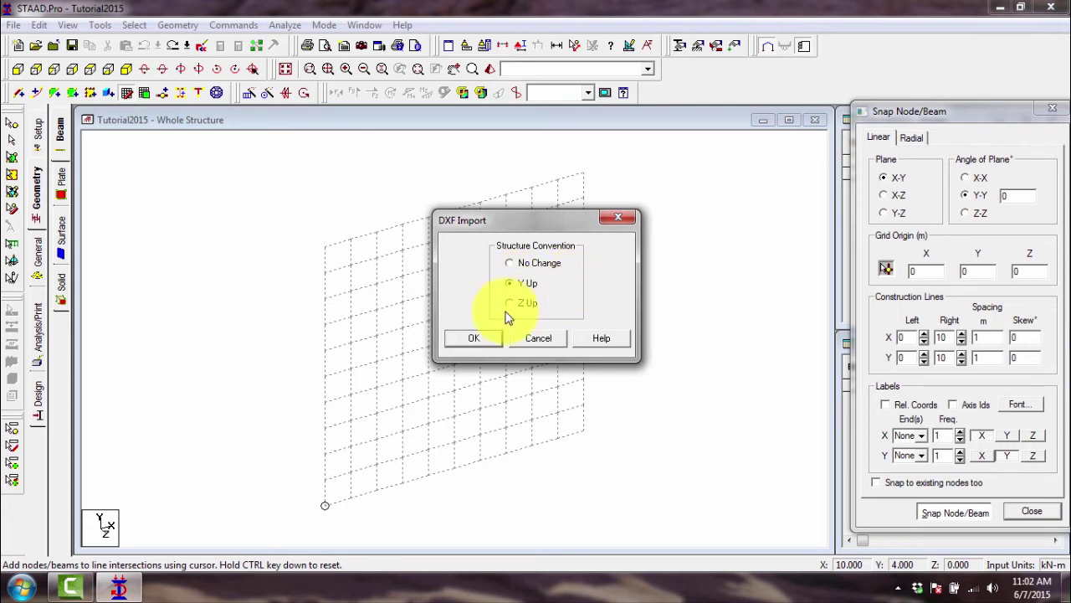
left_click(487, 338)
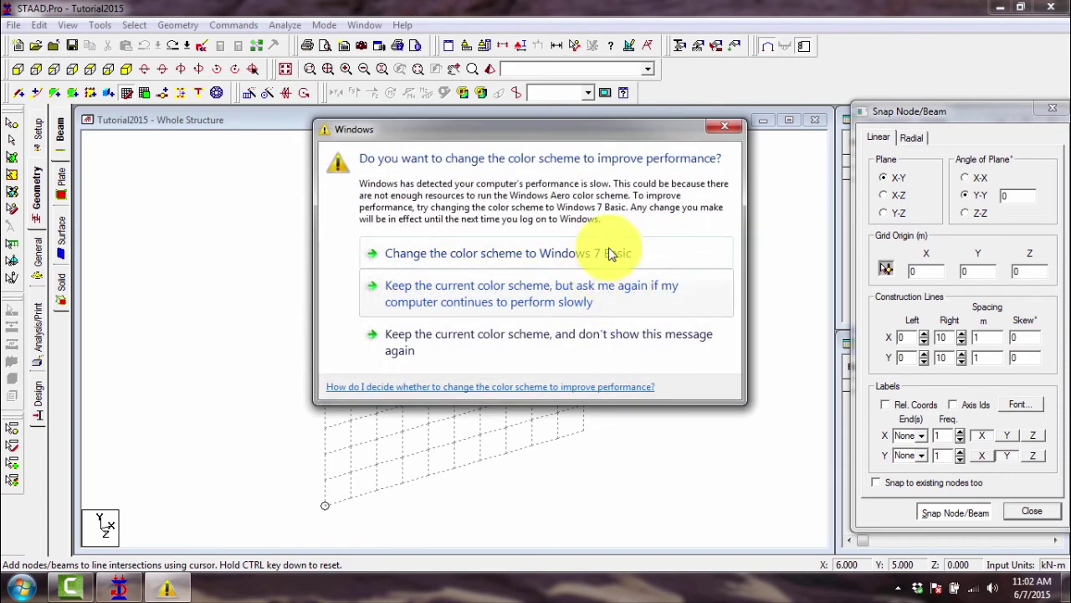
left_click(720, 126)
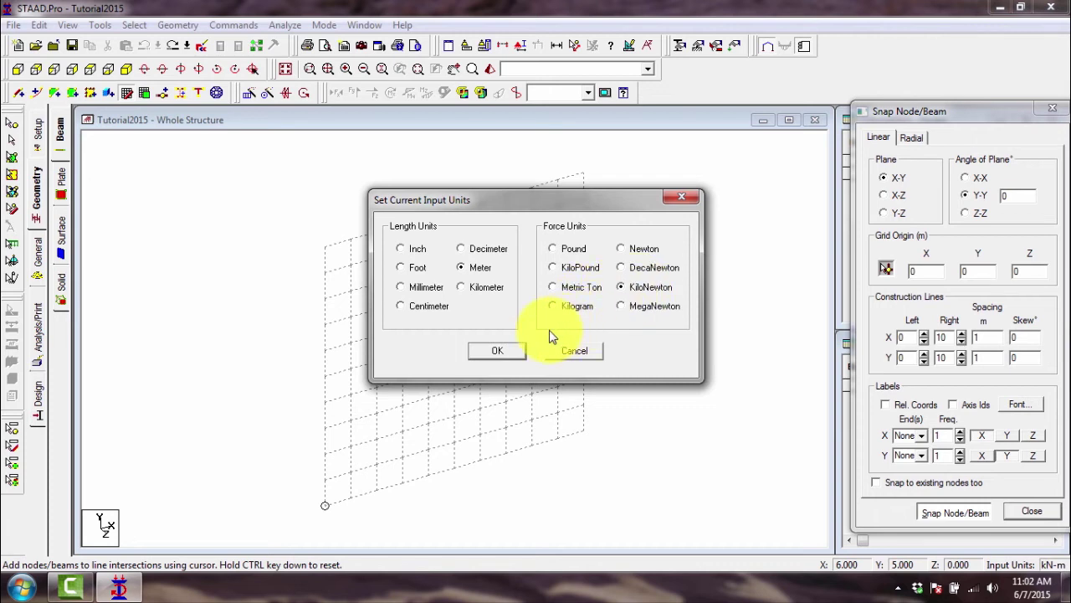
left_click(507, 356)
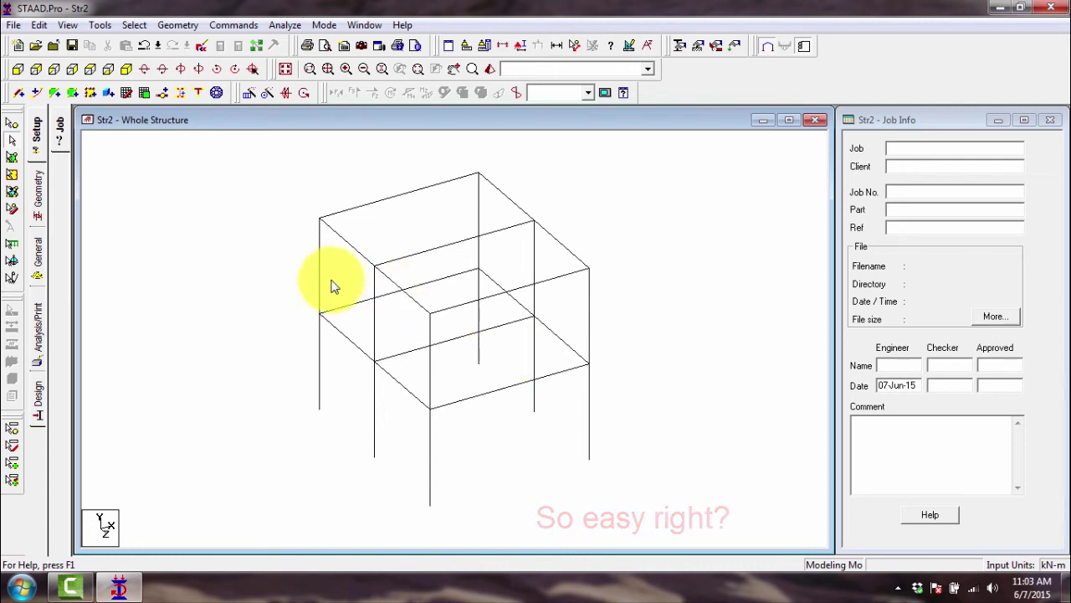
Display the Geometry page and examine the imported frame alongside its node coordinates and beam tables.
left_click(42, 186)
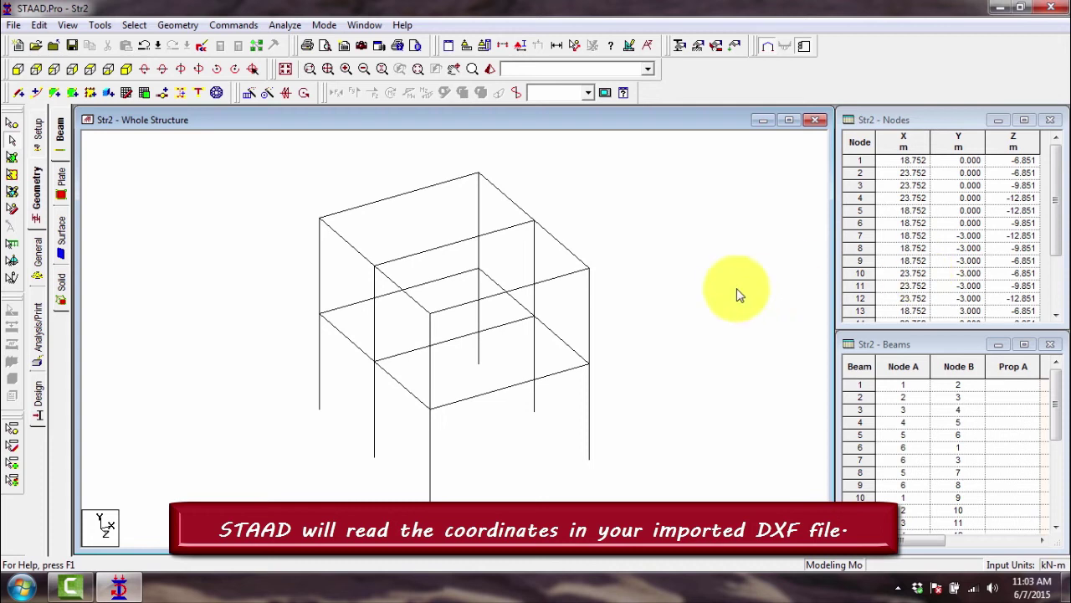
left_click(609, 301)
left_click(632, 299)
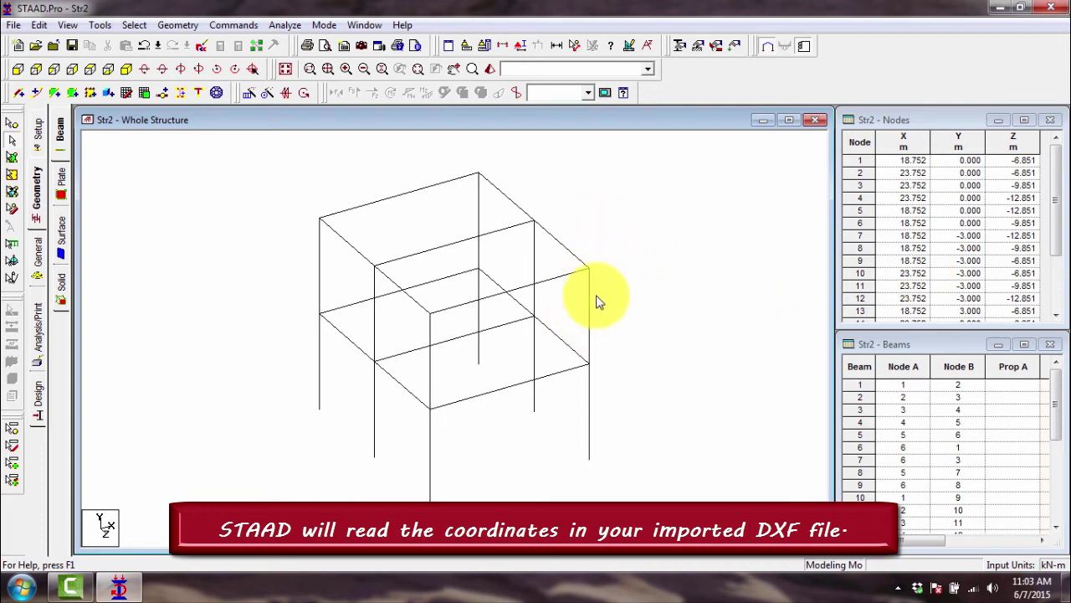
left_click_drag(638, 277, 276, 472)
left_click(631, 210)
left_click_drag(280, 147, 640, 494)
left_click(664, 313)
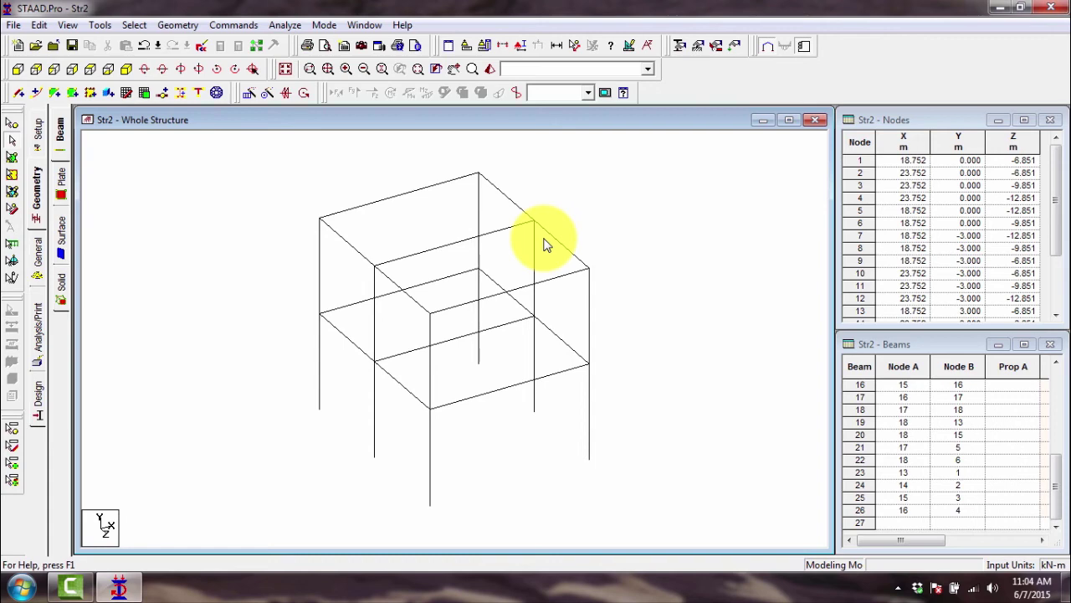
Rotate the imported frame about its vertical axis and tilt it to inspect the members from different sides.
key("Right")
key("Right")
key("Right")
key("Right")
key("Right")
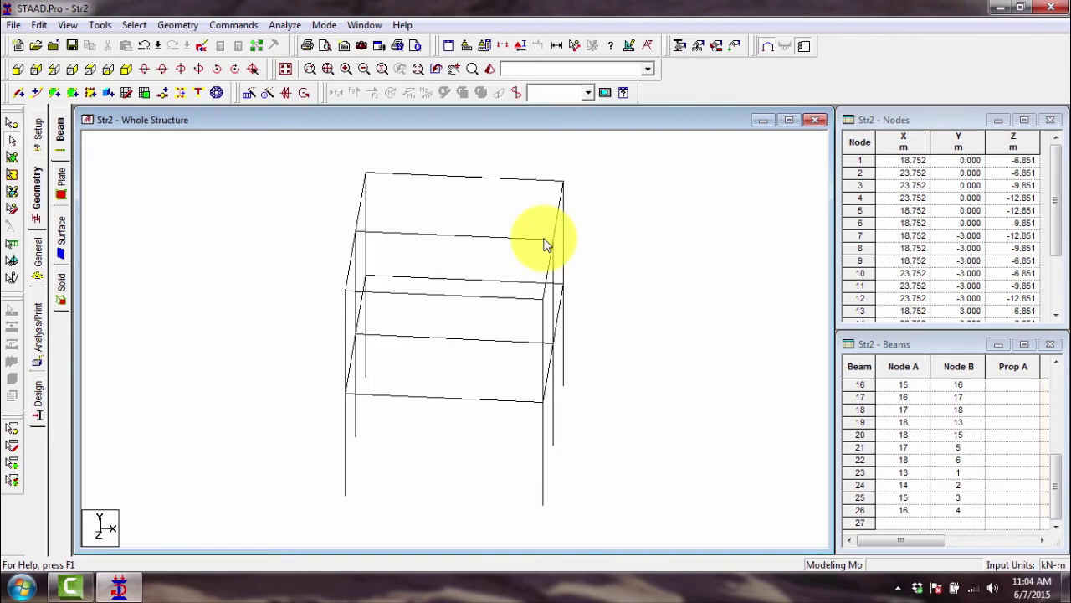
key("Right")
key("Right")
key("Right")
key("Right")
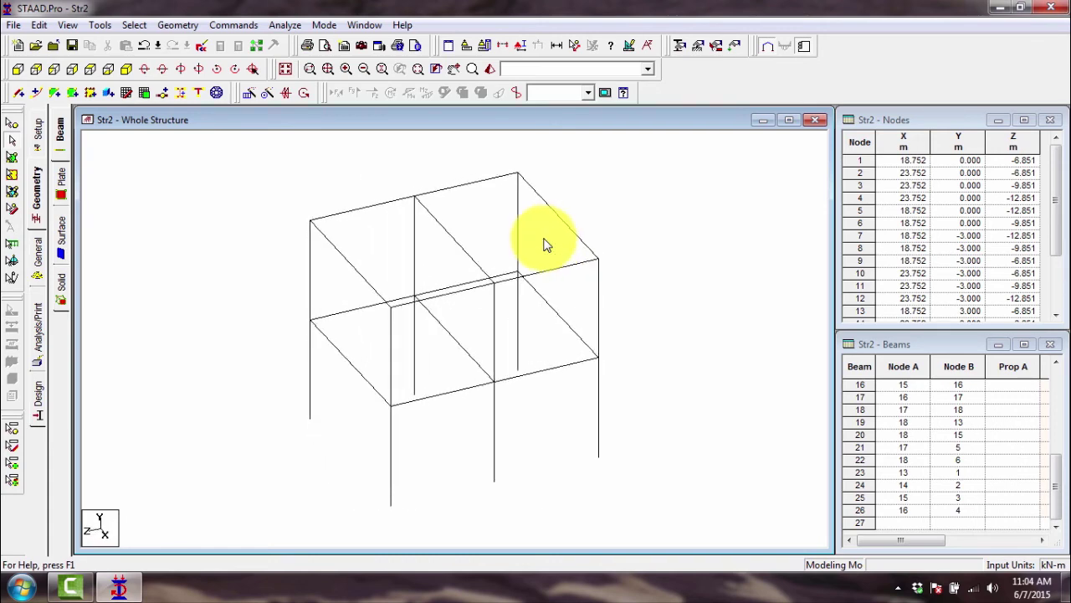
key("Right")
key("Right")
key("Right")
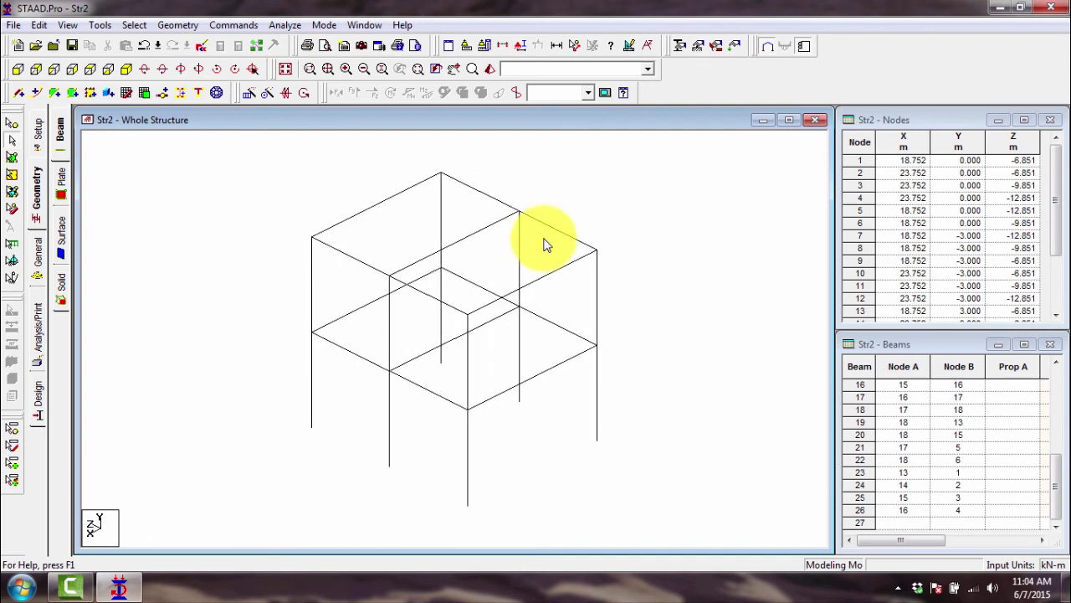
key("Right")
key("Right")
key("Right")
key("Up")
key("Up")
key("Up")
key("Up")
key("Up")
key("Up")
key("Up")
key("Up")
key("Up")
key("Up")
key("Up")
key("Up")
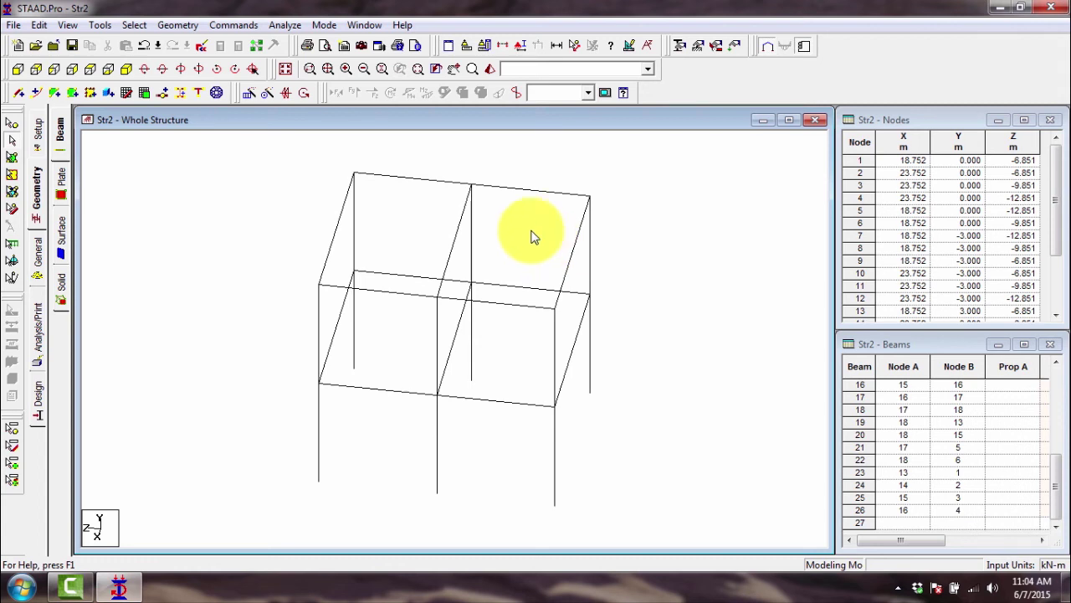
key("Right")
key("Right")
key("Right")
key("Right")
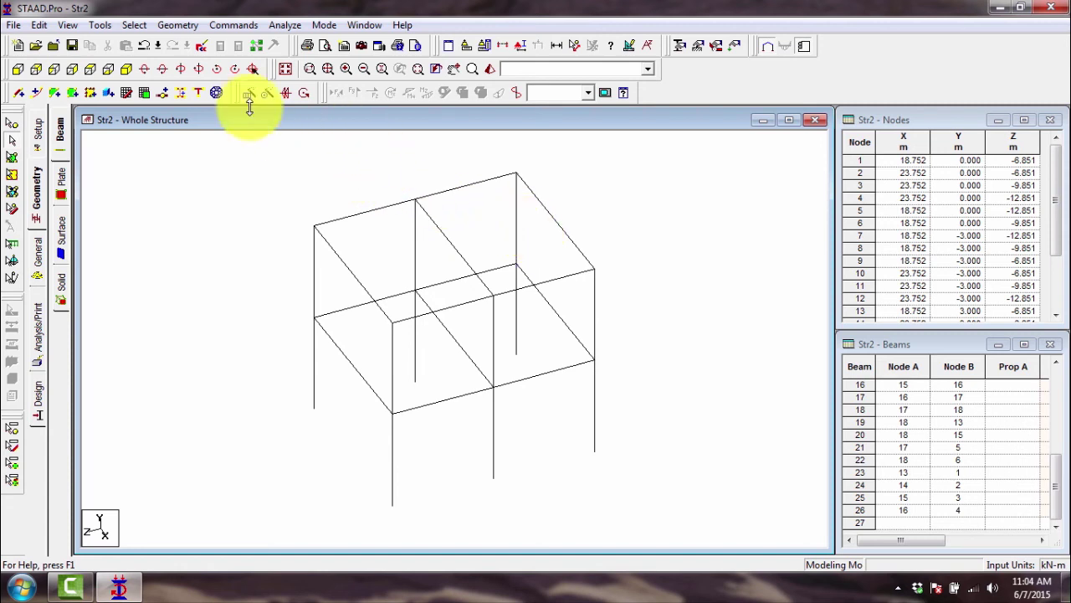
View the frame from the front, back, left, right, top and bottom, and return to the isometric view.
left_click_drag(12, 71, 70, 76)
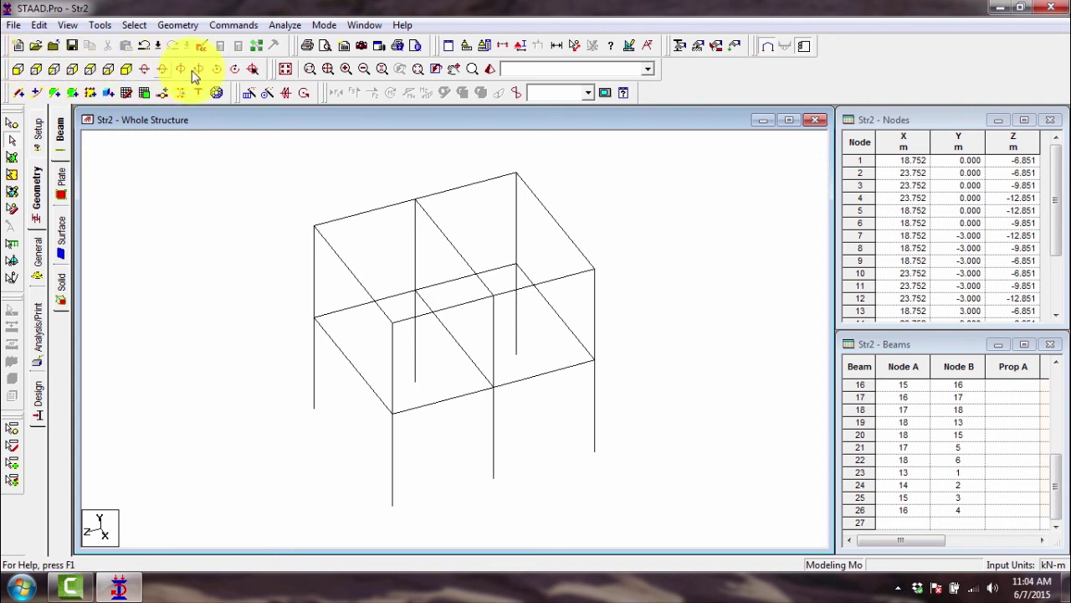
left_click(20, 72)
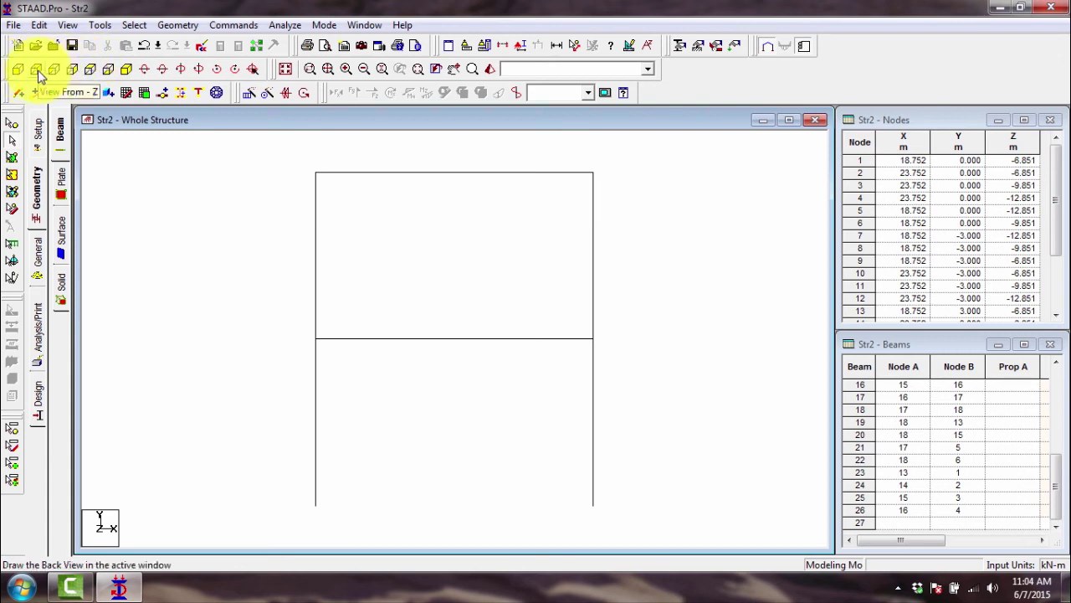
left_click(38, 74)
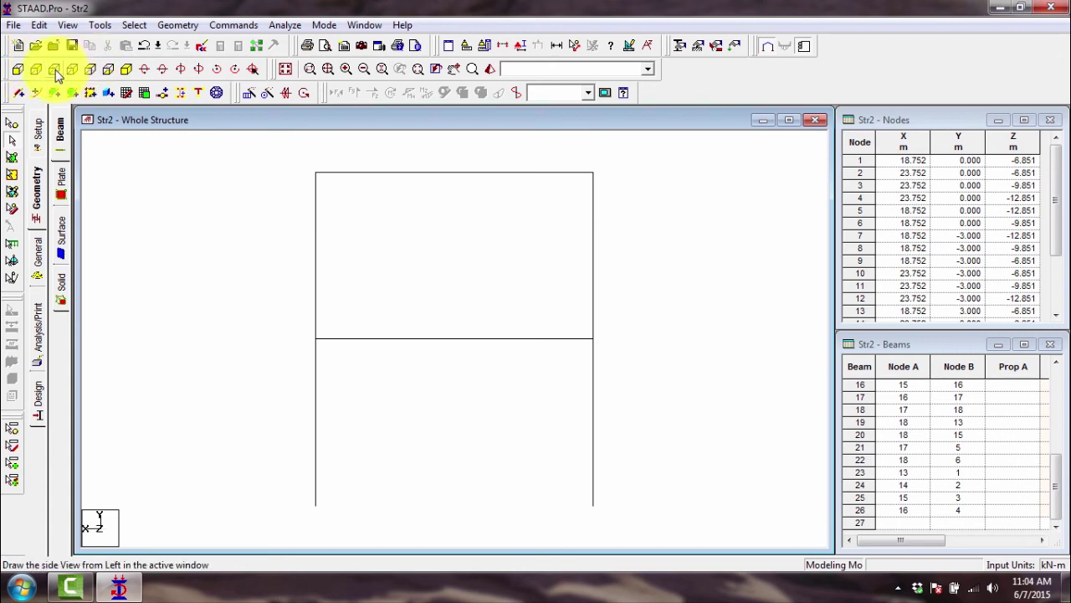
left_click(57, 72)
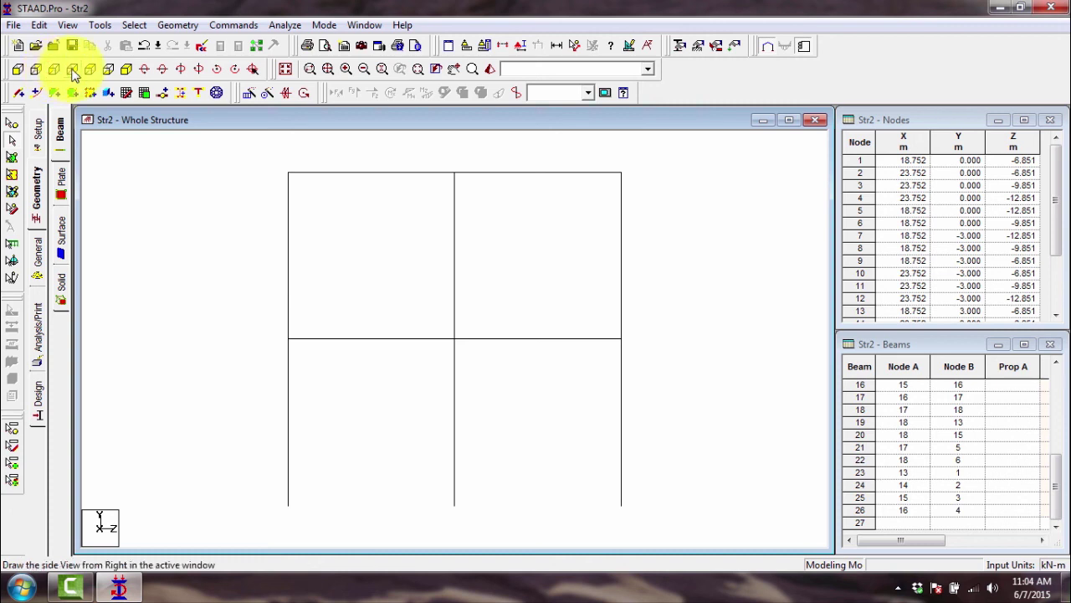
left_click(73, 74)
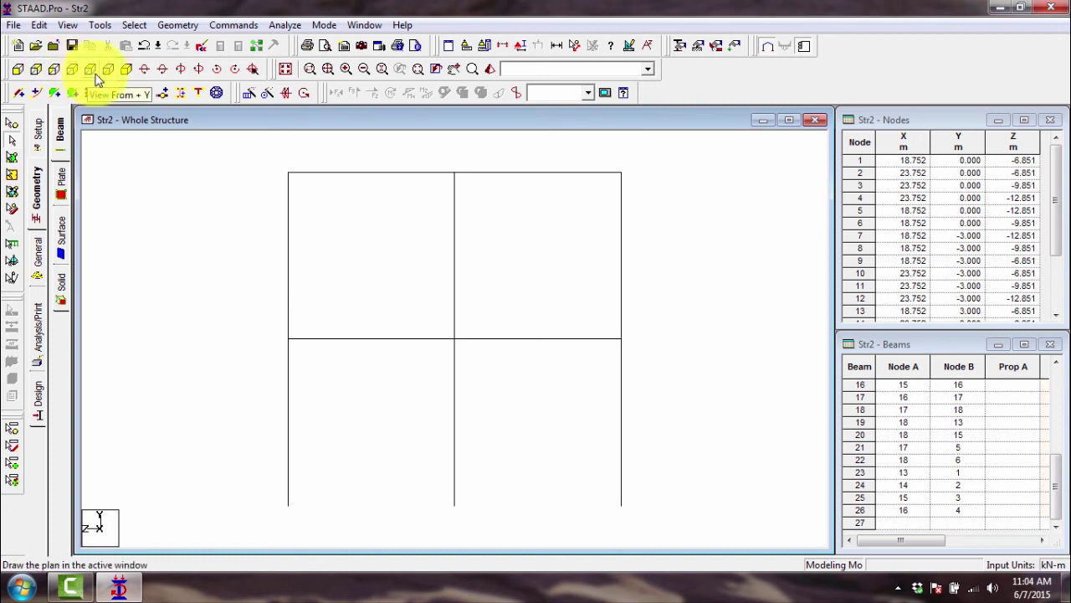
left_click(91, 71)
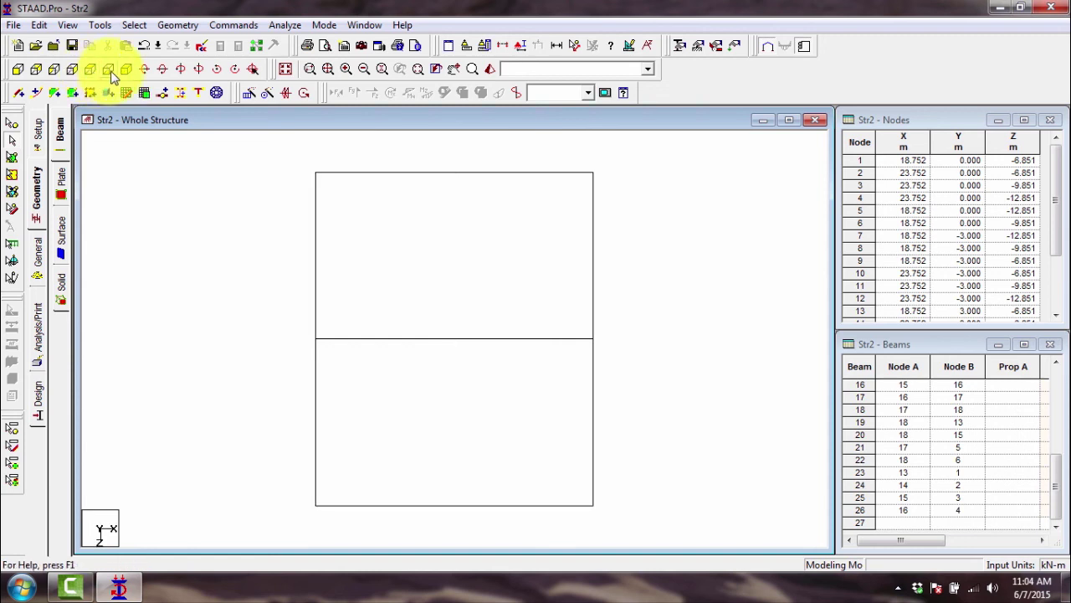
left_click(108, 71)
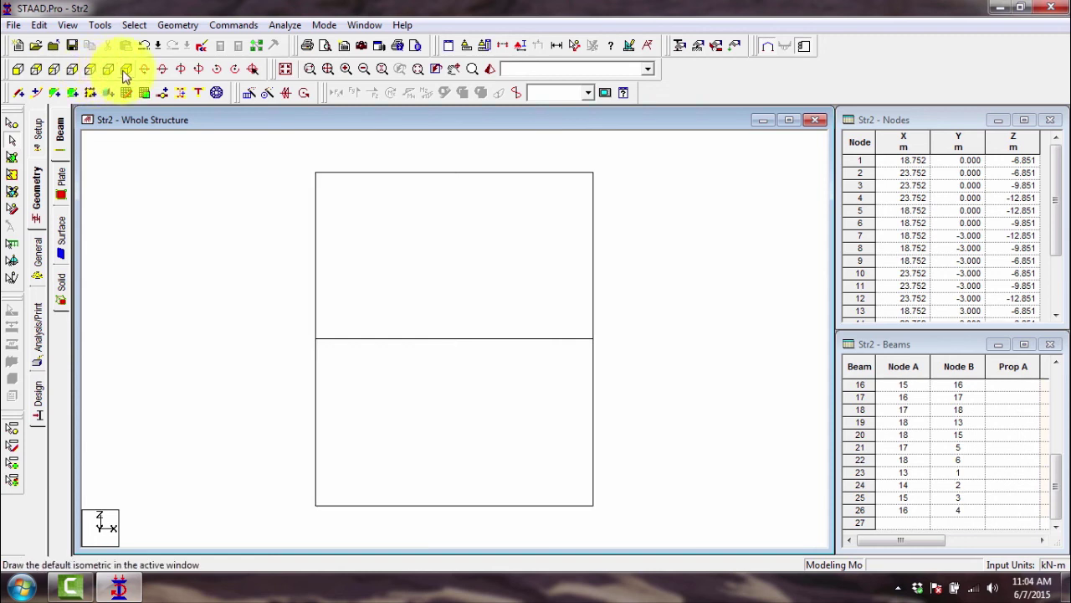
left_click(125, 71)
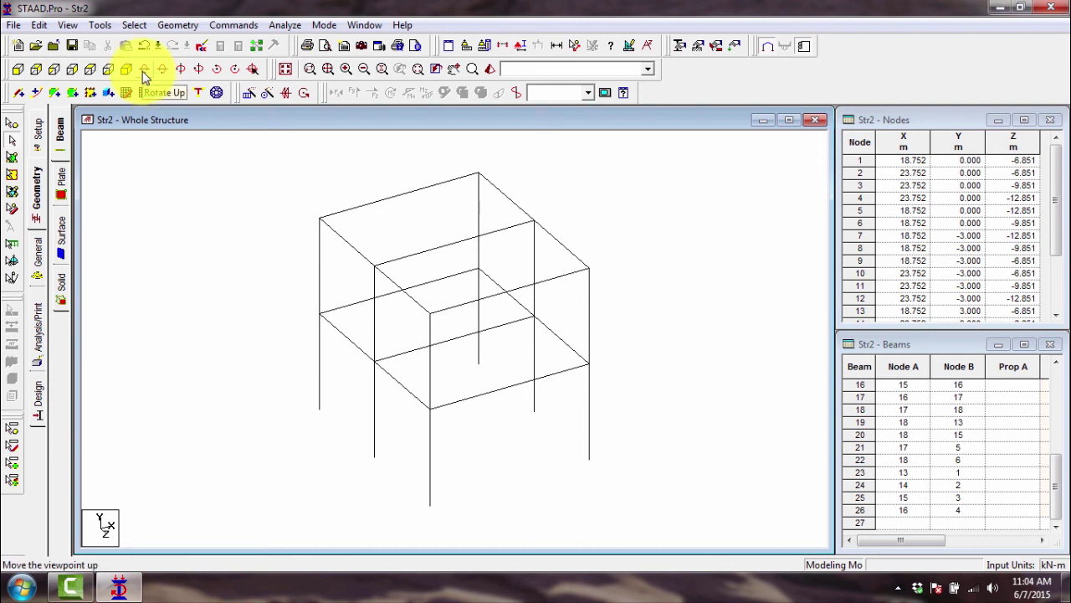
left_click(142, 71)
left_click(159, 70)
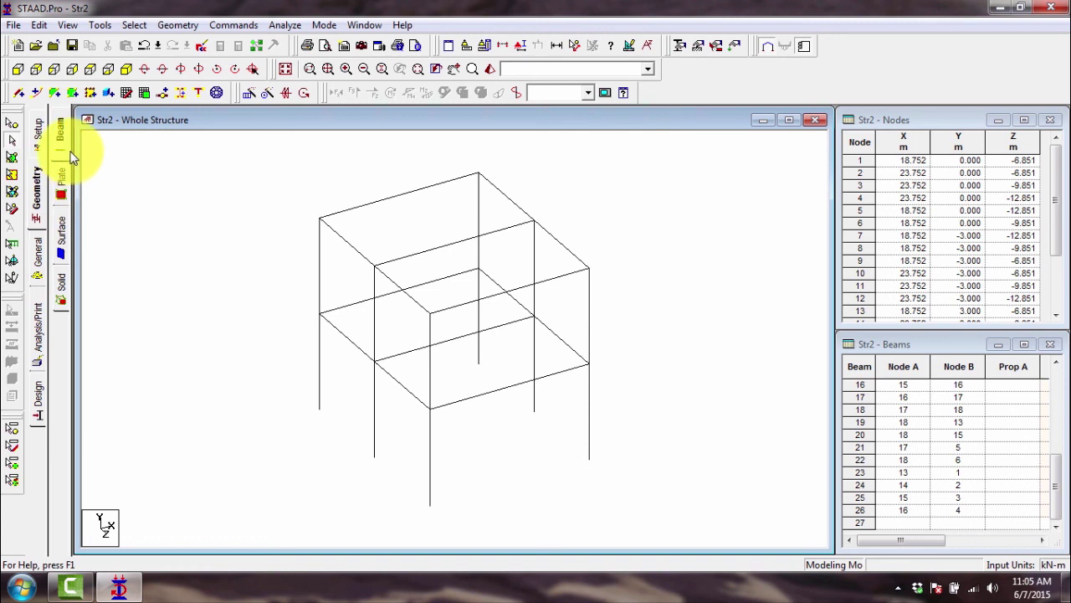
left_click(38, 191)
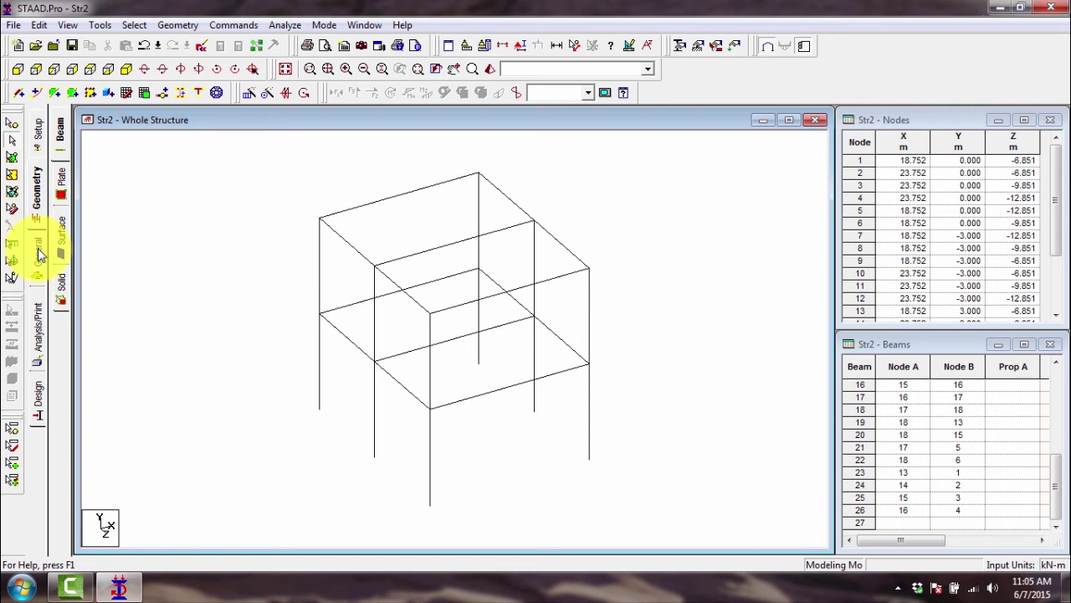